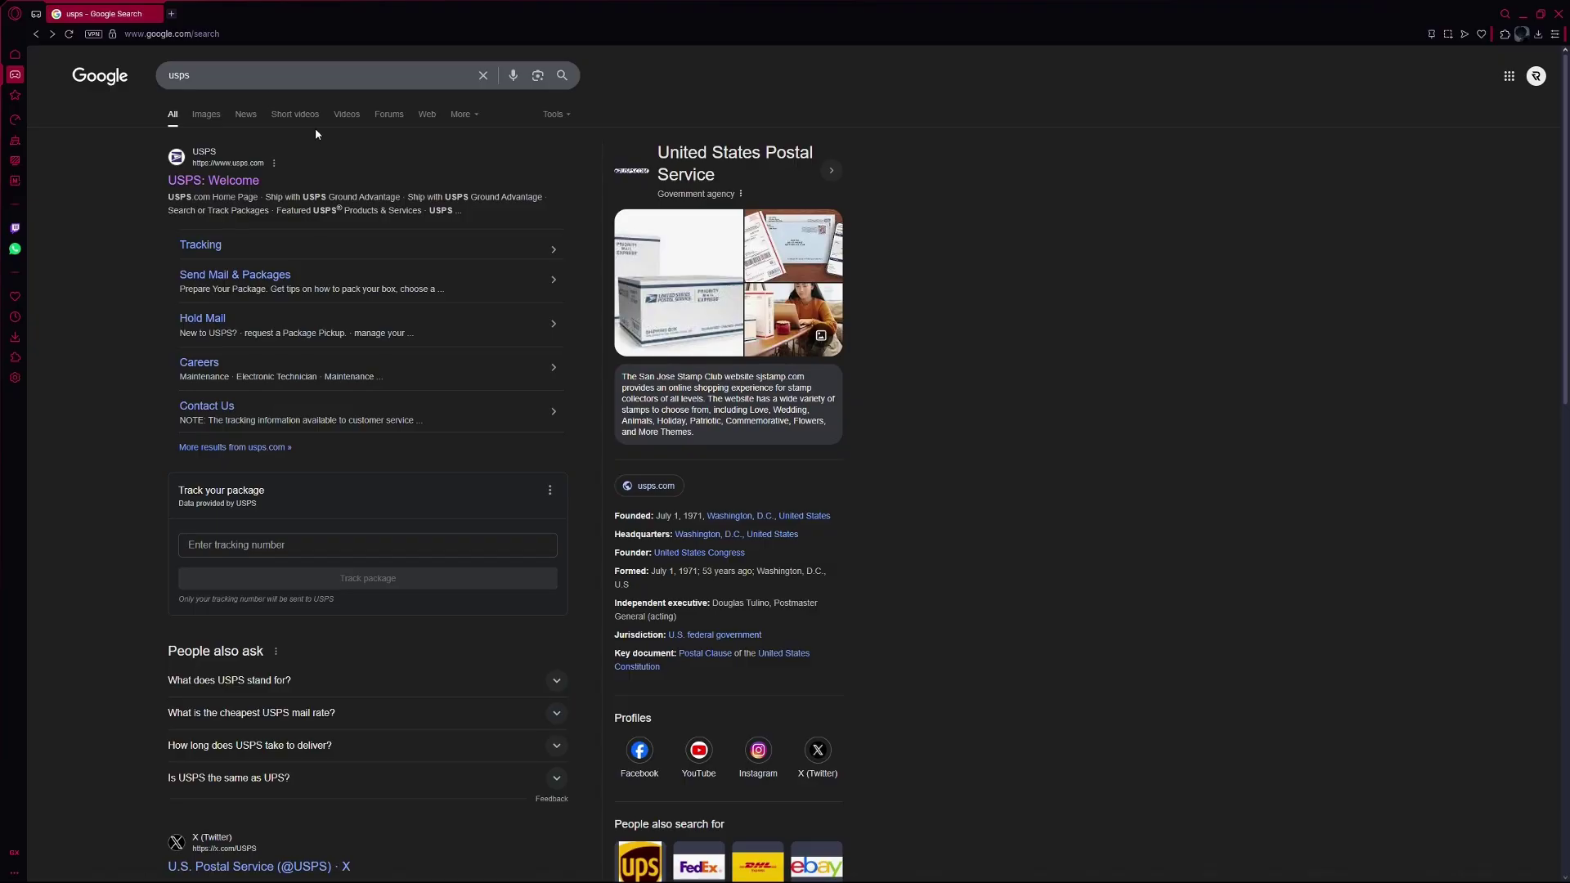
- Reach the official Change-of-Address service from the USPS search result via Quick Tools
click(211, 184)
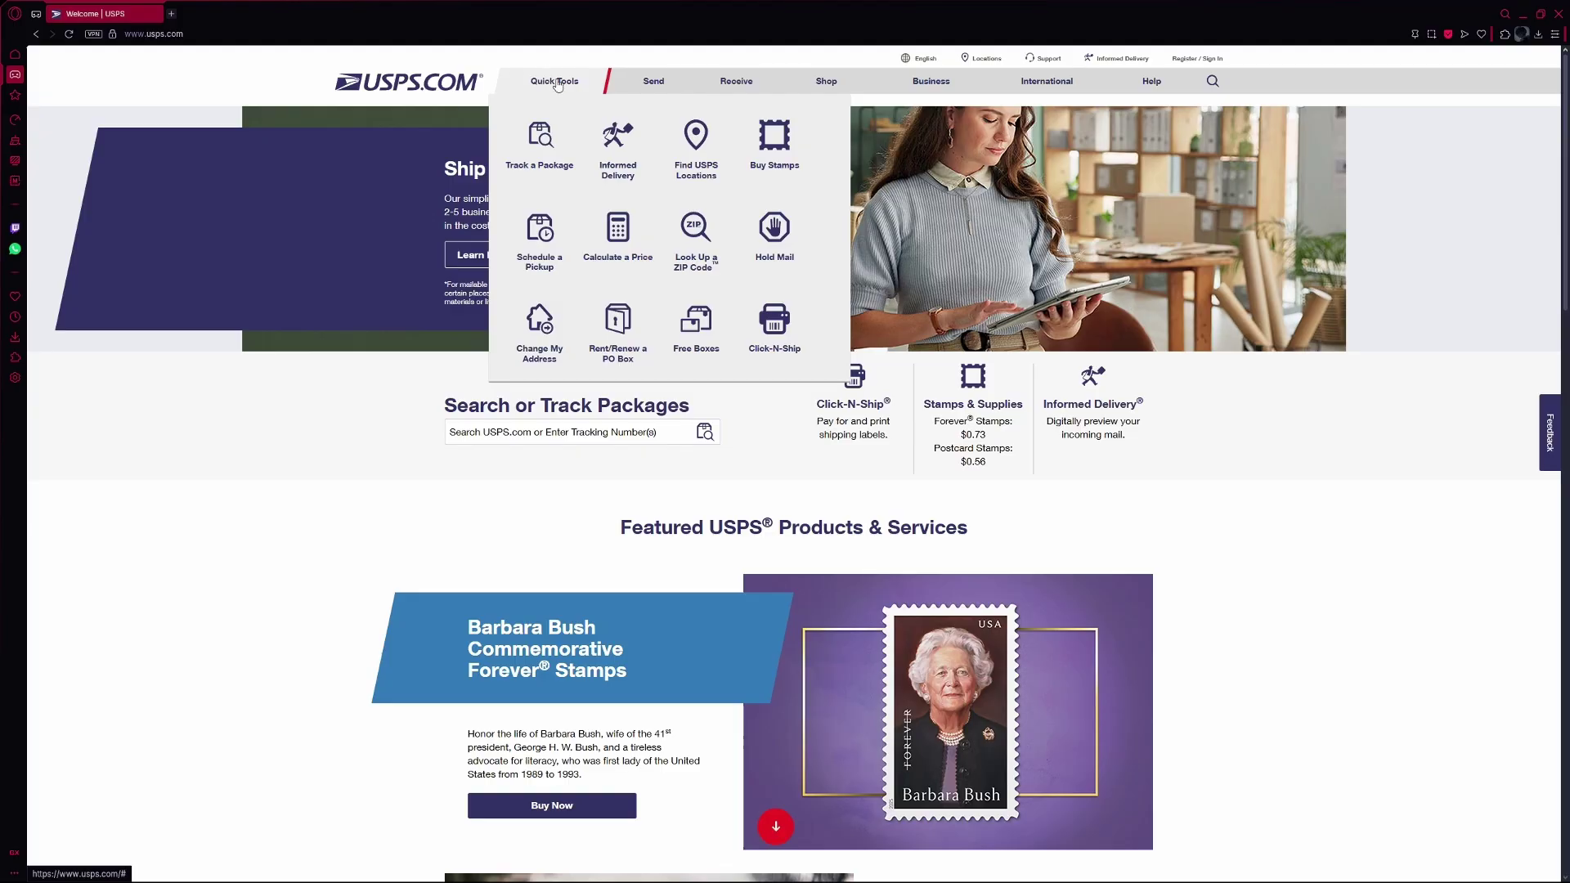
click(550, 349)
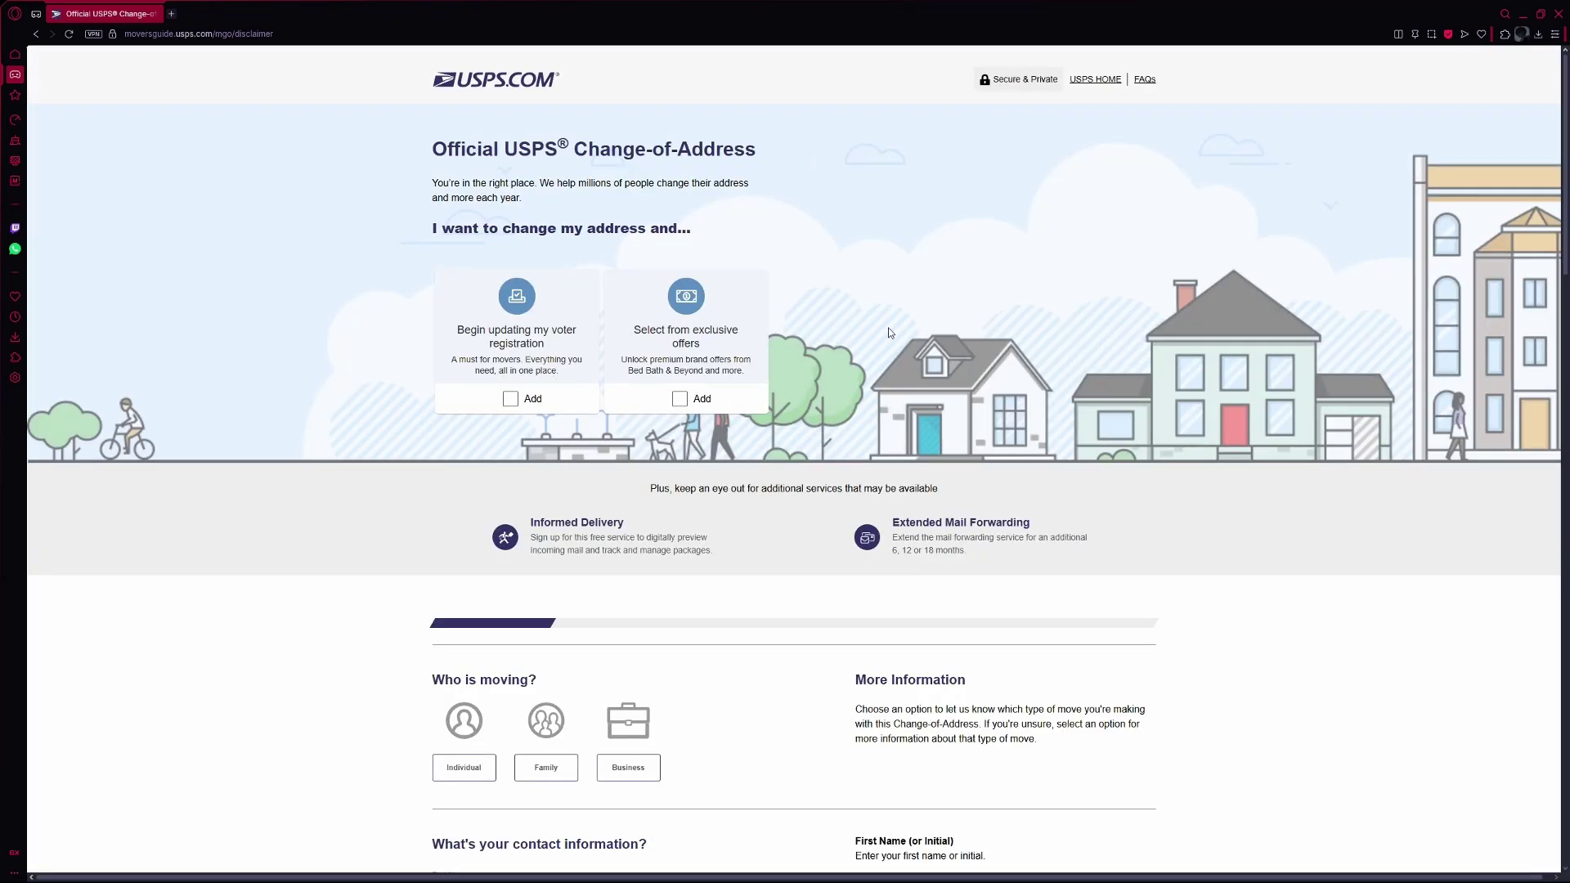
scroll(889, 332, down, 3)
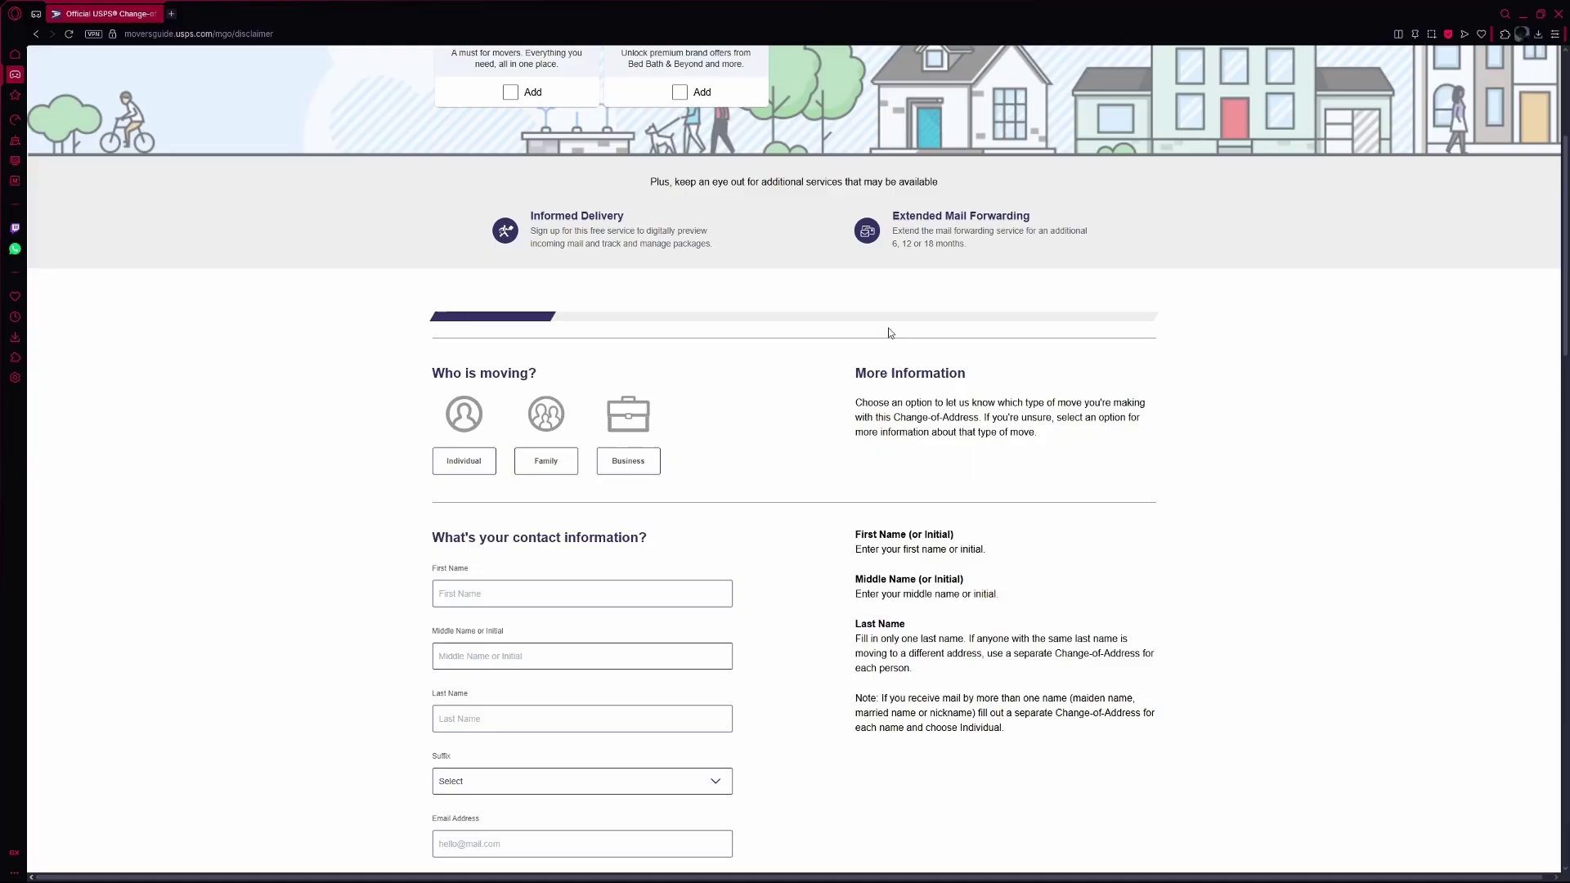
scroll(886, 331, down, 2)
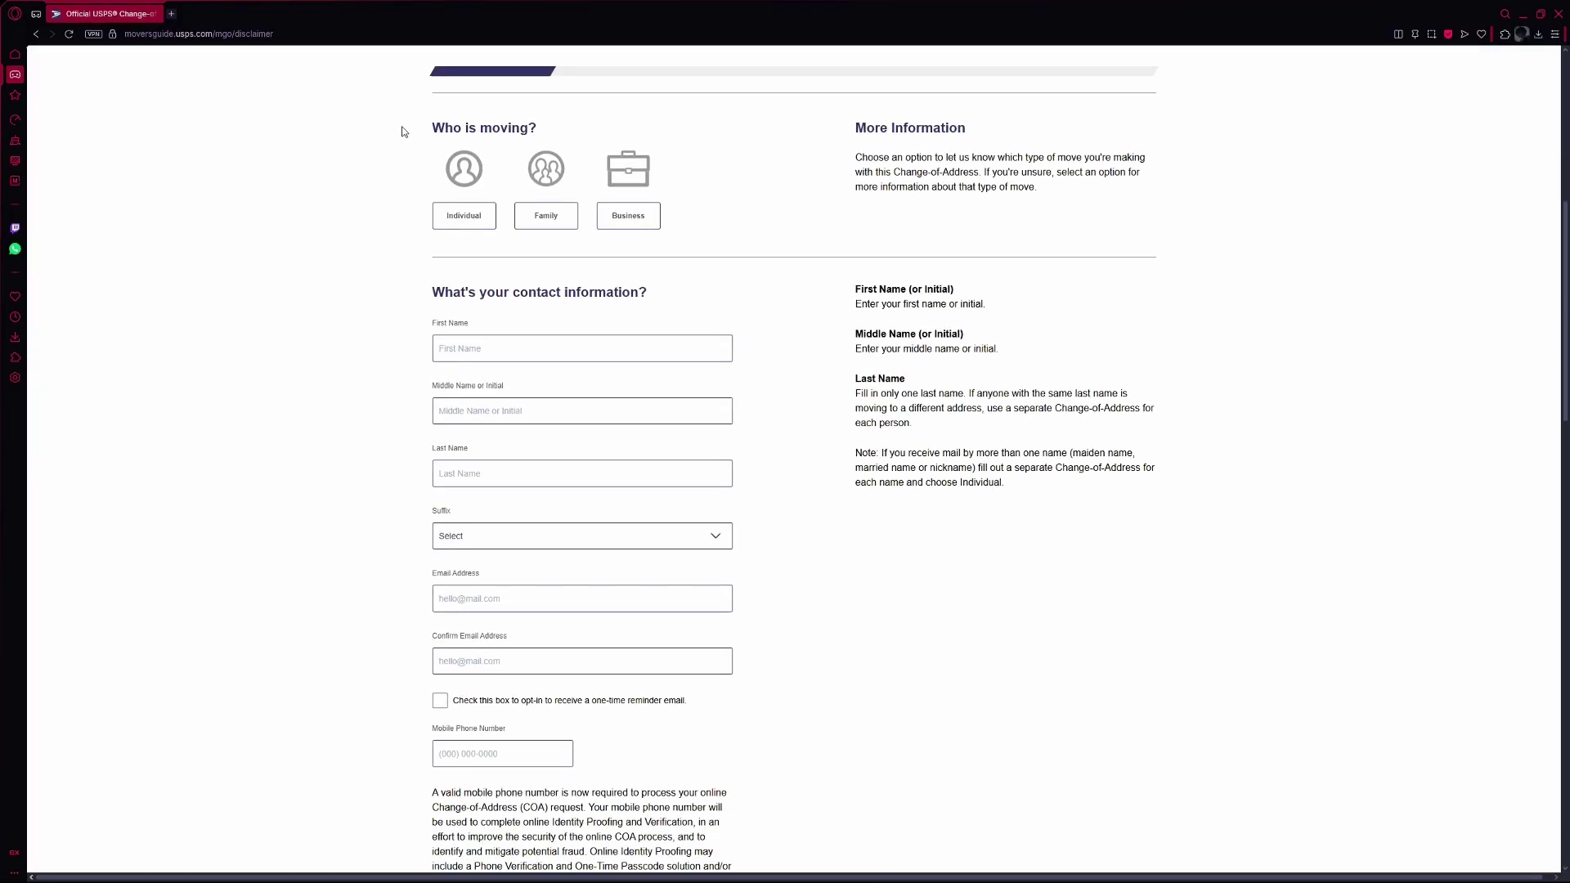
- Answer 'Who is moving?' by choosing Individual
drag(428, 130, 557, 133)
click(389, 206)
click(465, 219)
scroll(466, 221, down, 1)
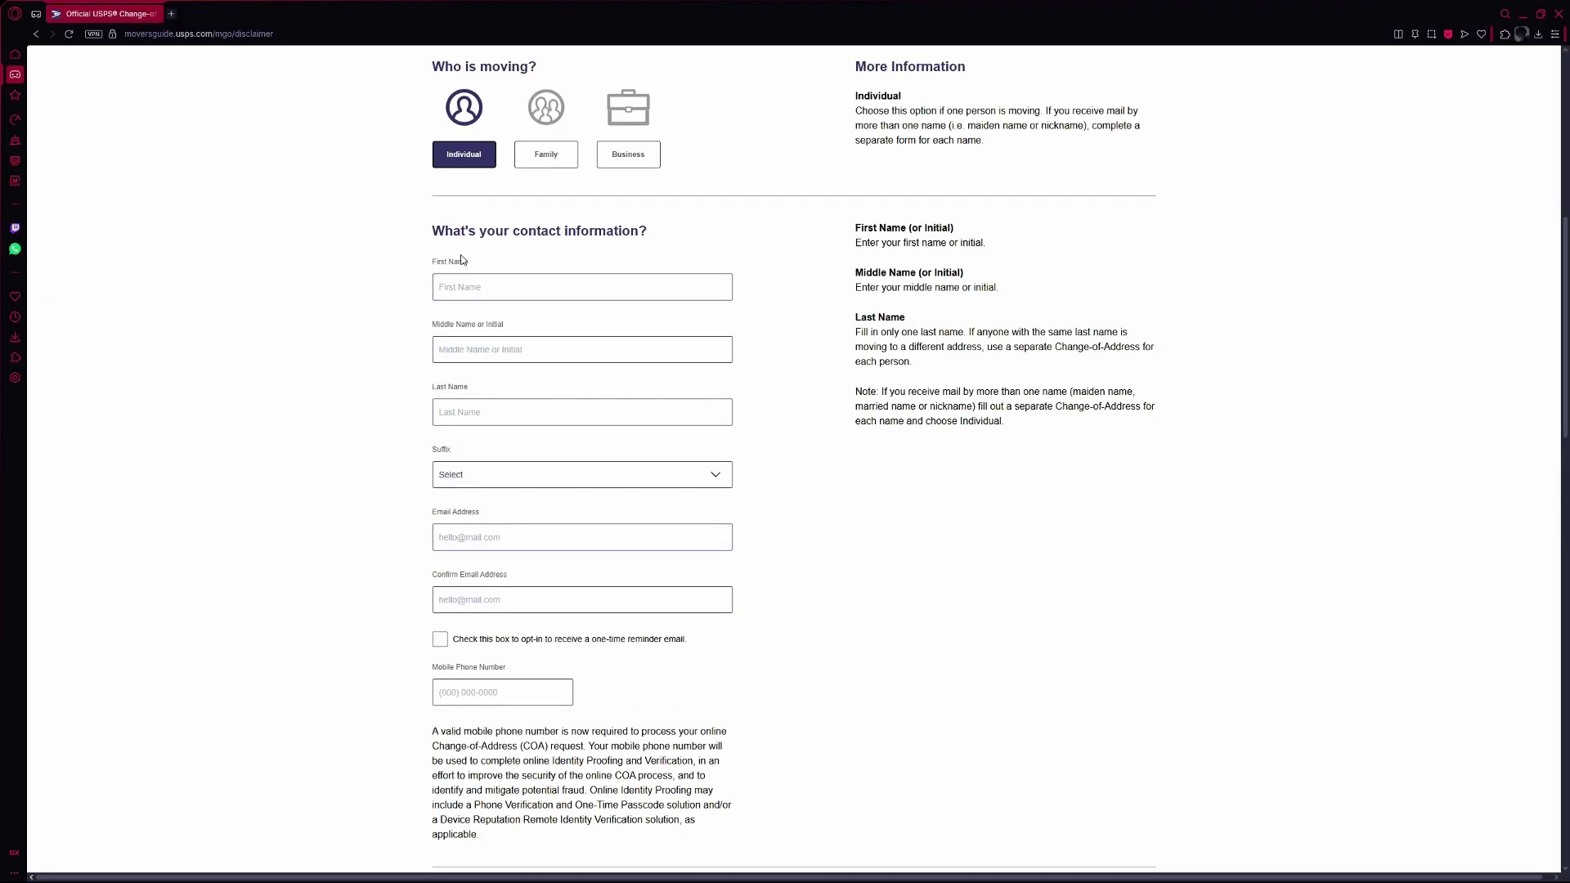
scroll(460, 257, down, 1)
drag(431, 200, 472, 206)
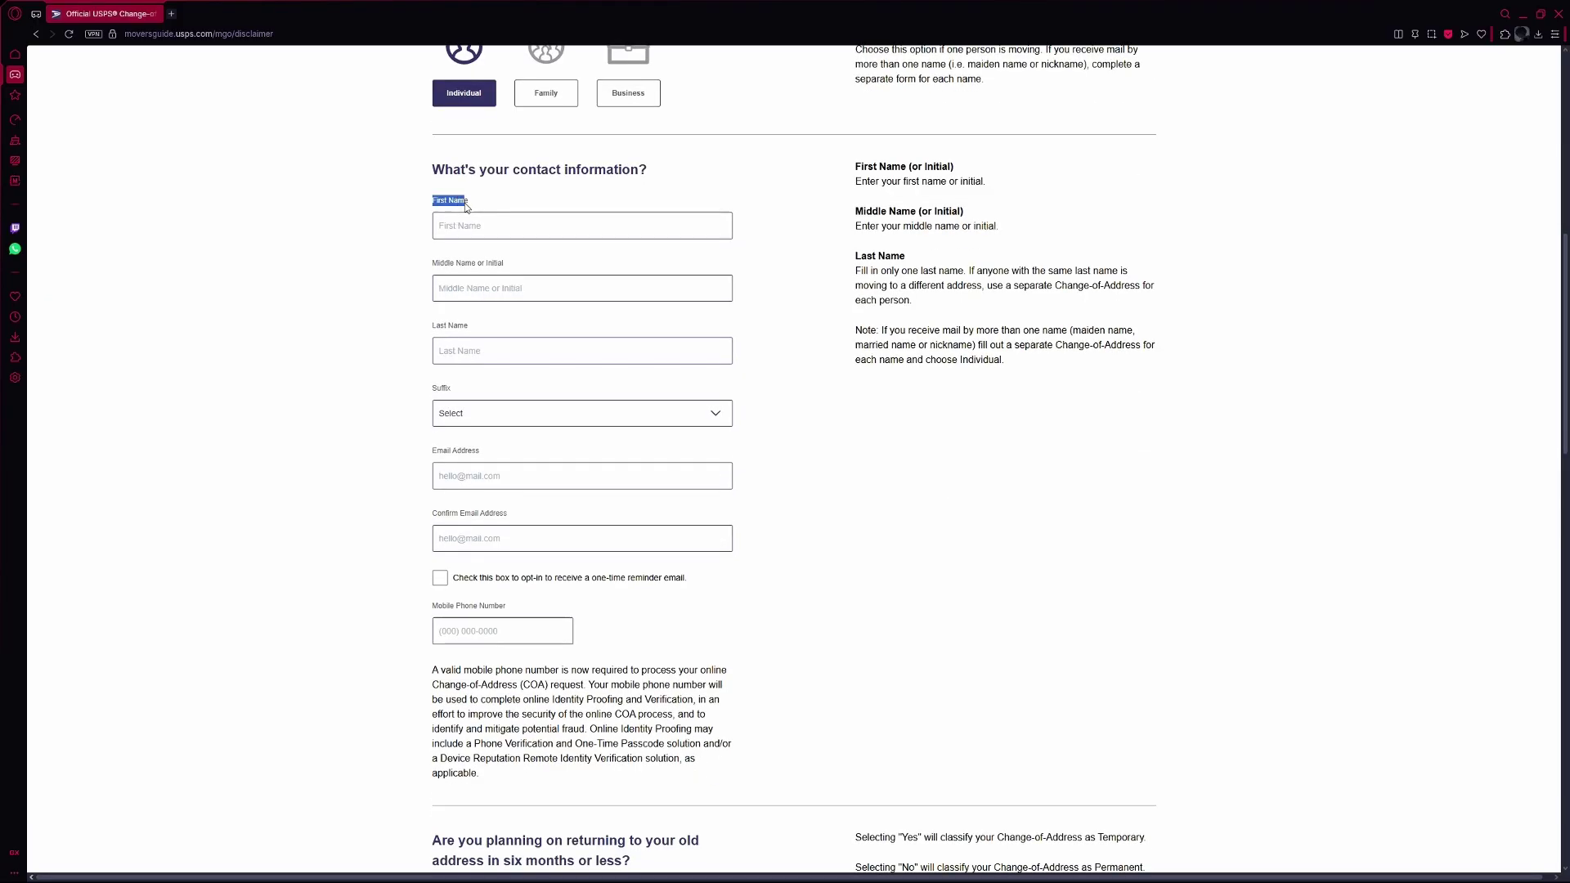
- Review the blank name, email and mobile-phone contact fields and their requirement note
click(418, 280)
scroll(474, 403, down, 1)
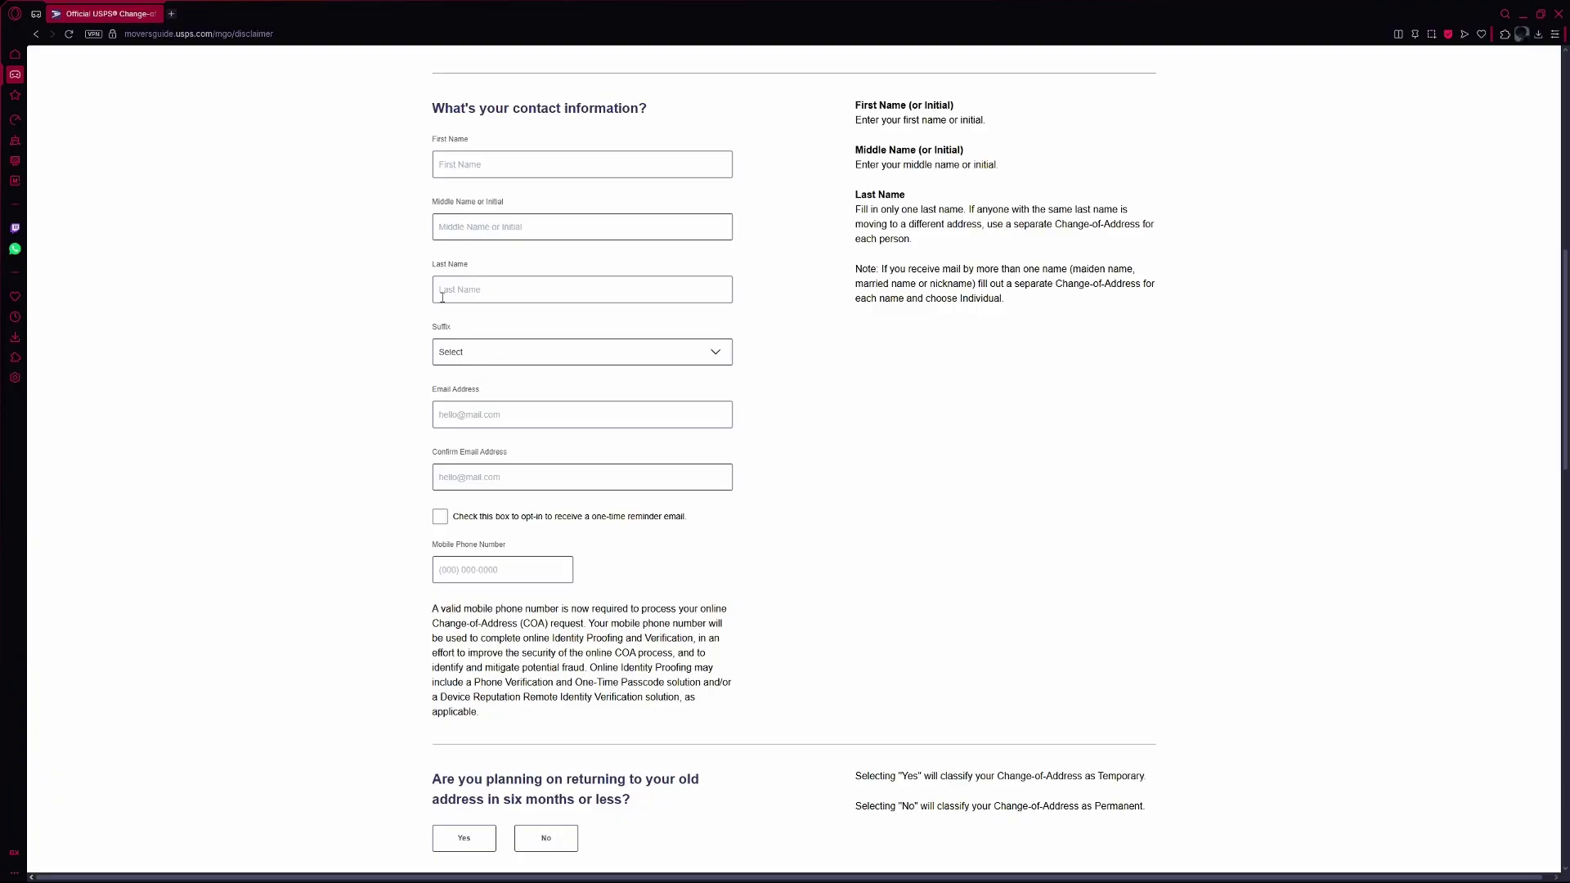
drag(477, 391, 414, 391)
click(405, 414)
scroll(412, 471, down, 1)
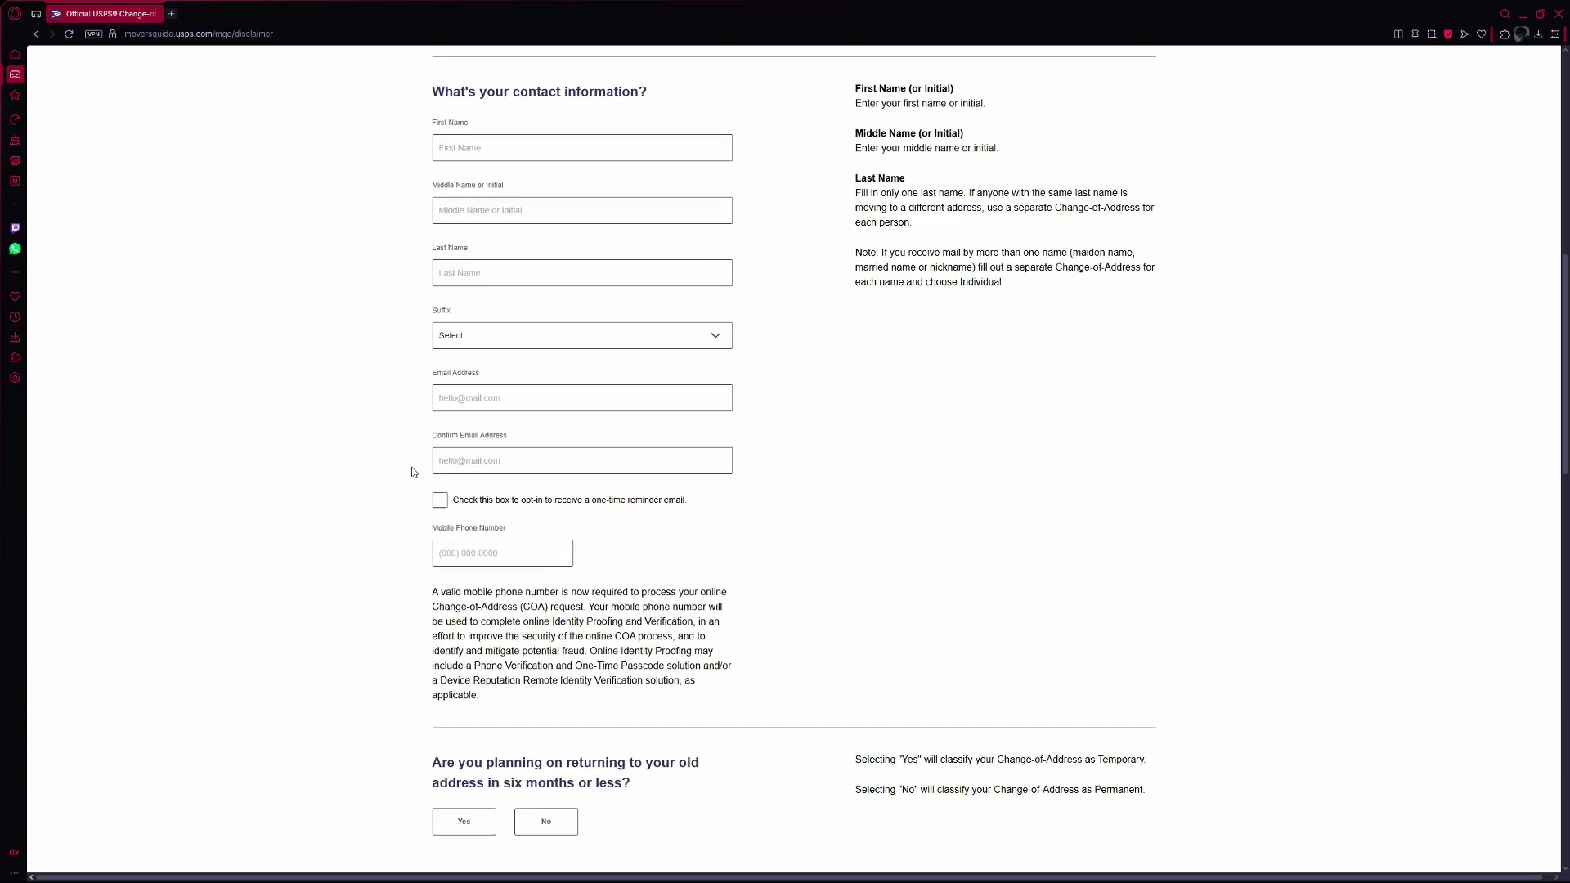
scroll(449, 485, down, 2)
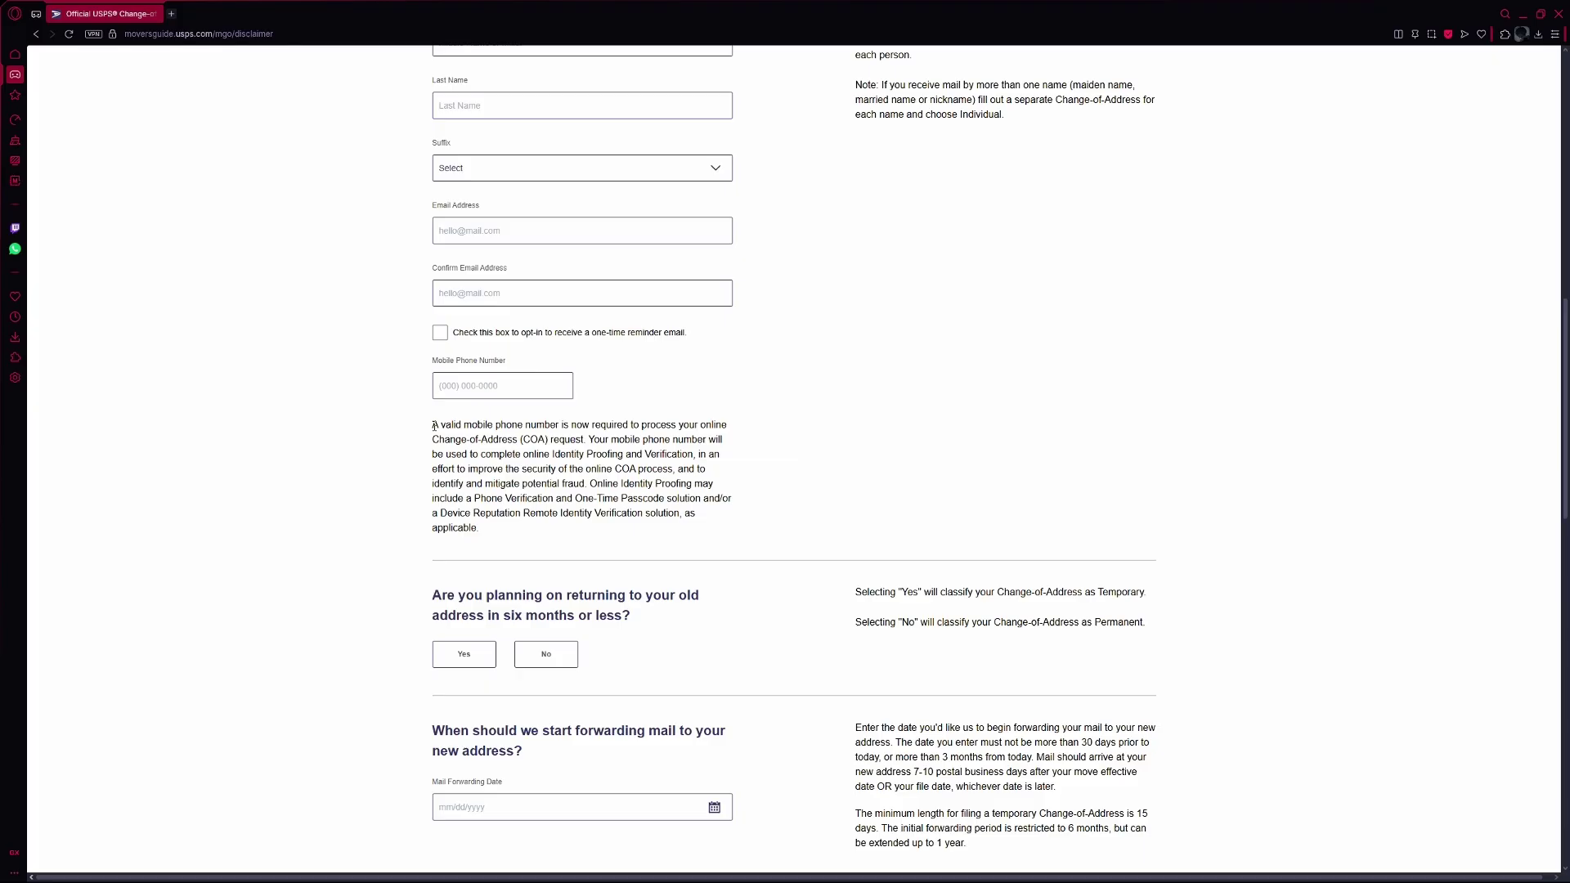
drag(434, 427, 531, 538)
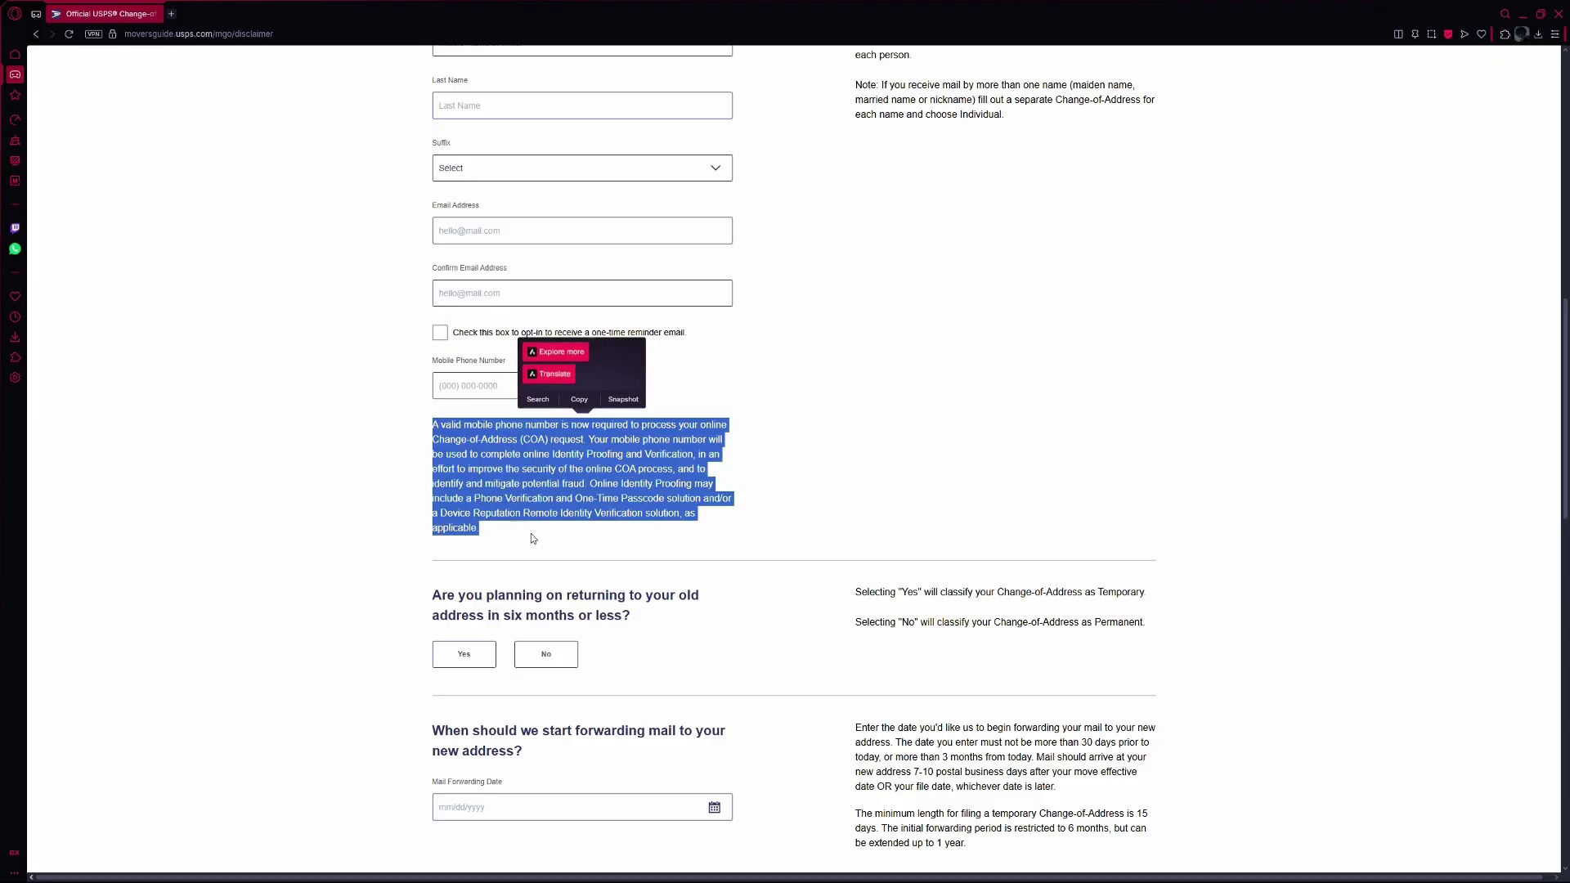
- Answer No to returning within six months so the move counts as Permanent
click(899, 537)
scroll(684, 500, down, 2)
drag(625, 445, 360, 457)
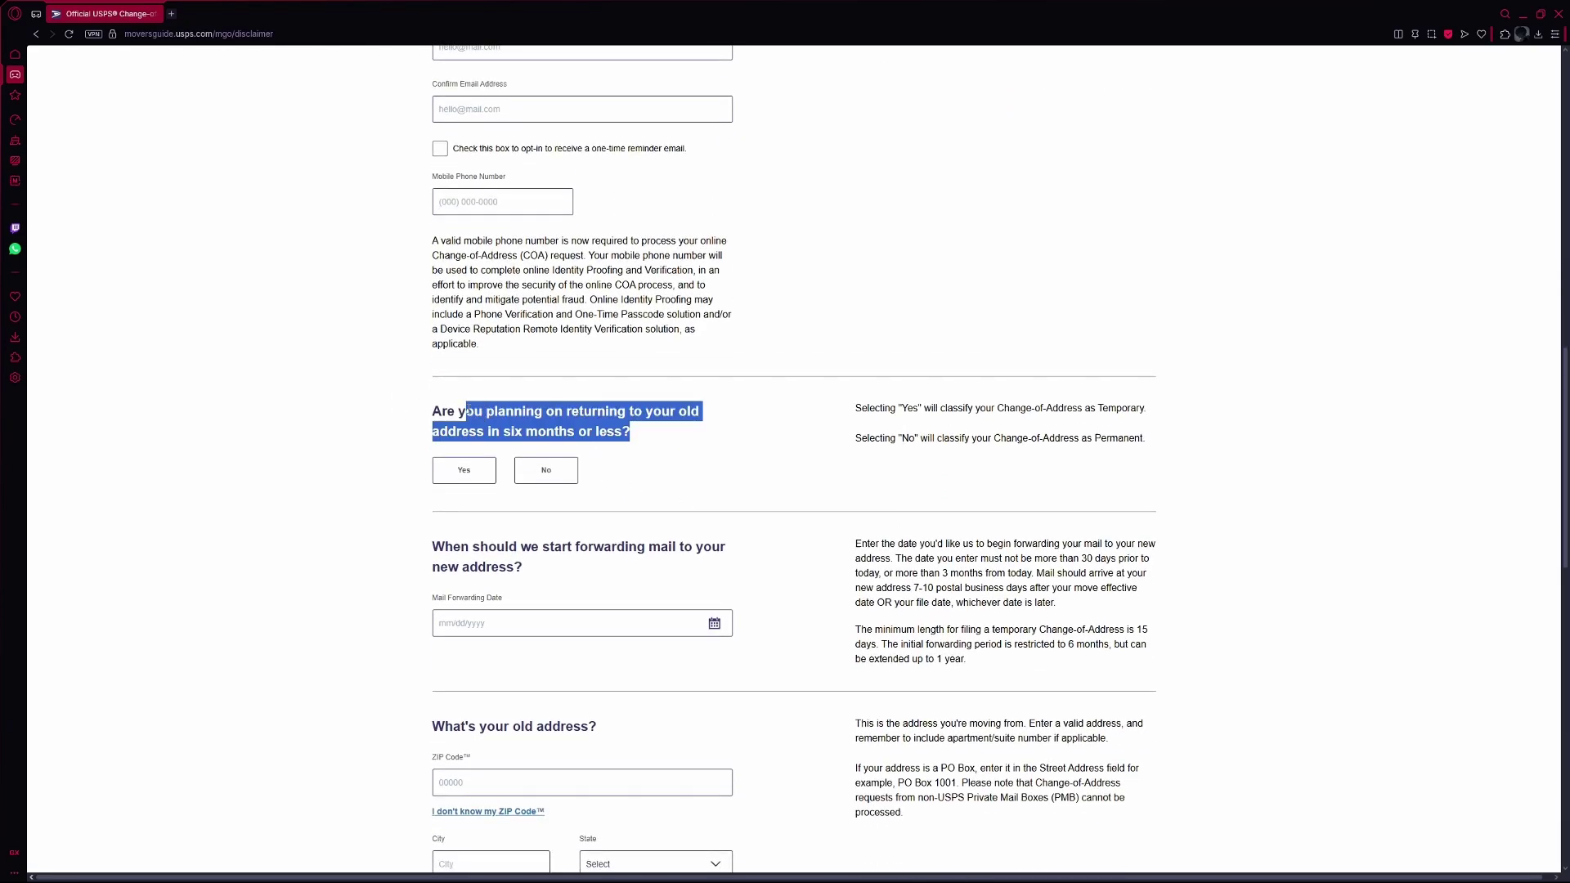
click(359, 457)
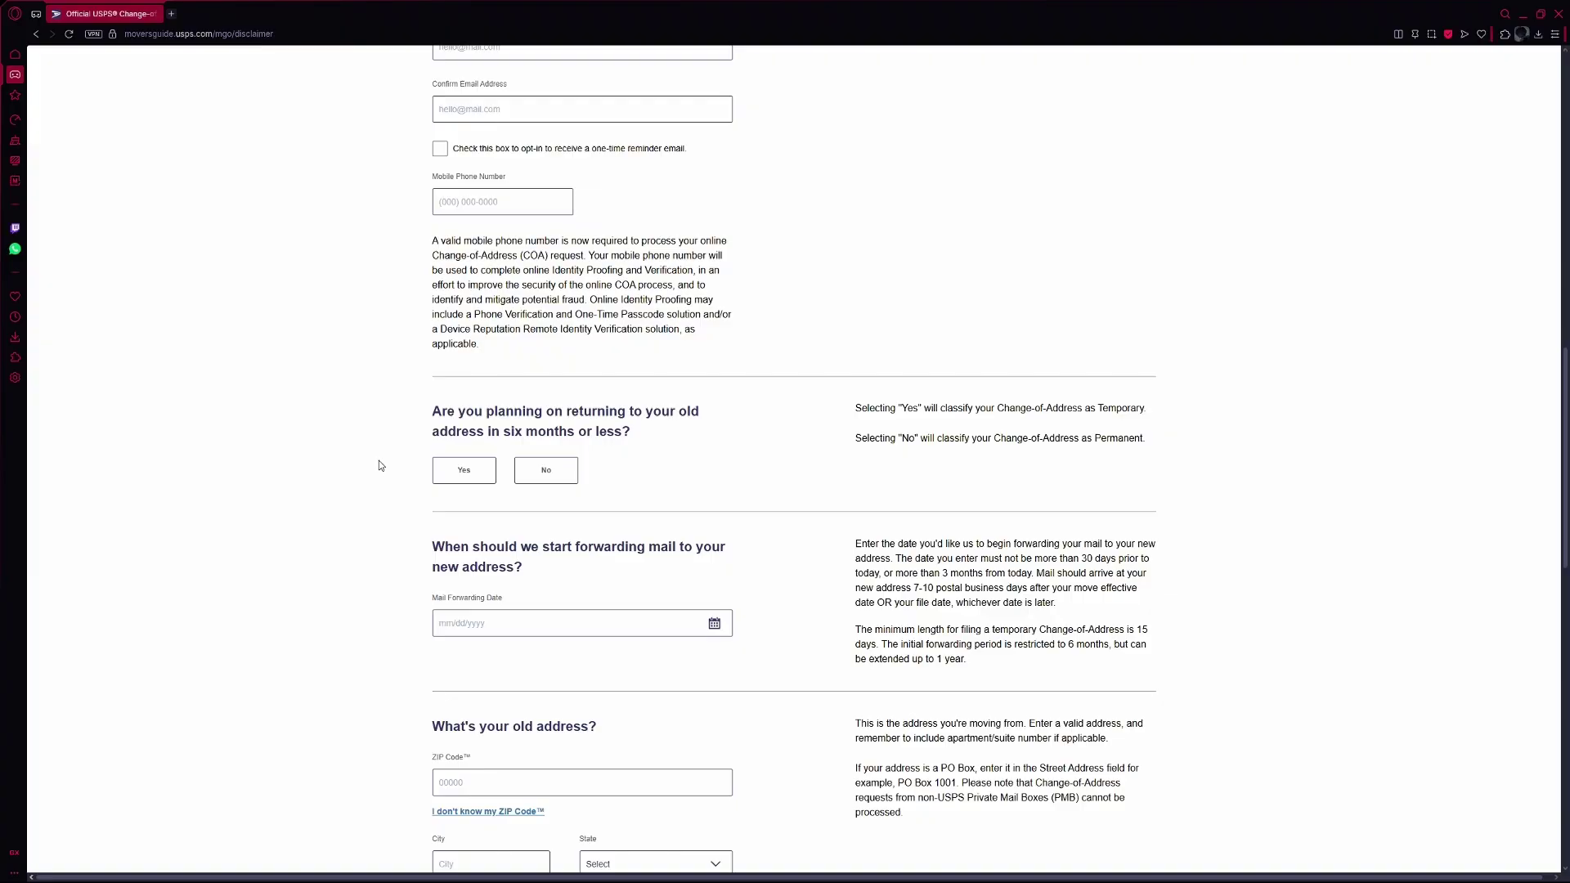
drag(505, 433, 617, 436)
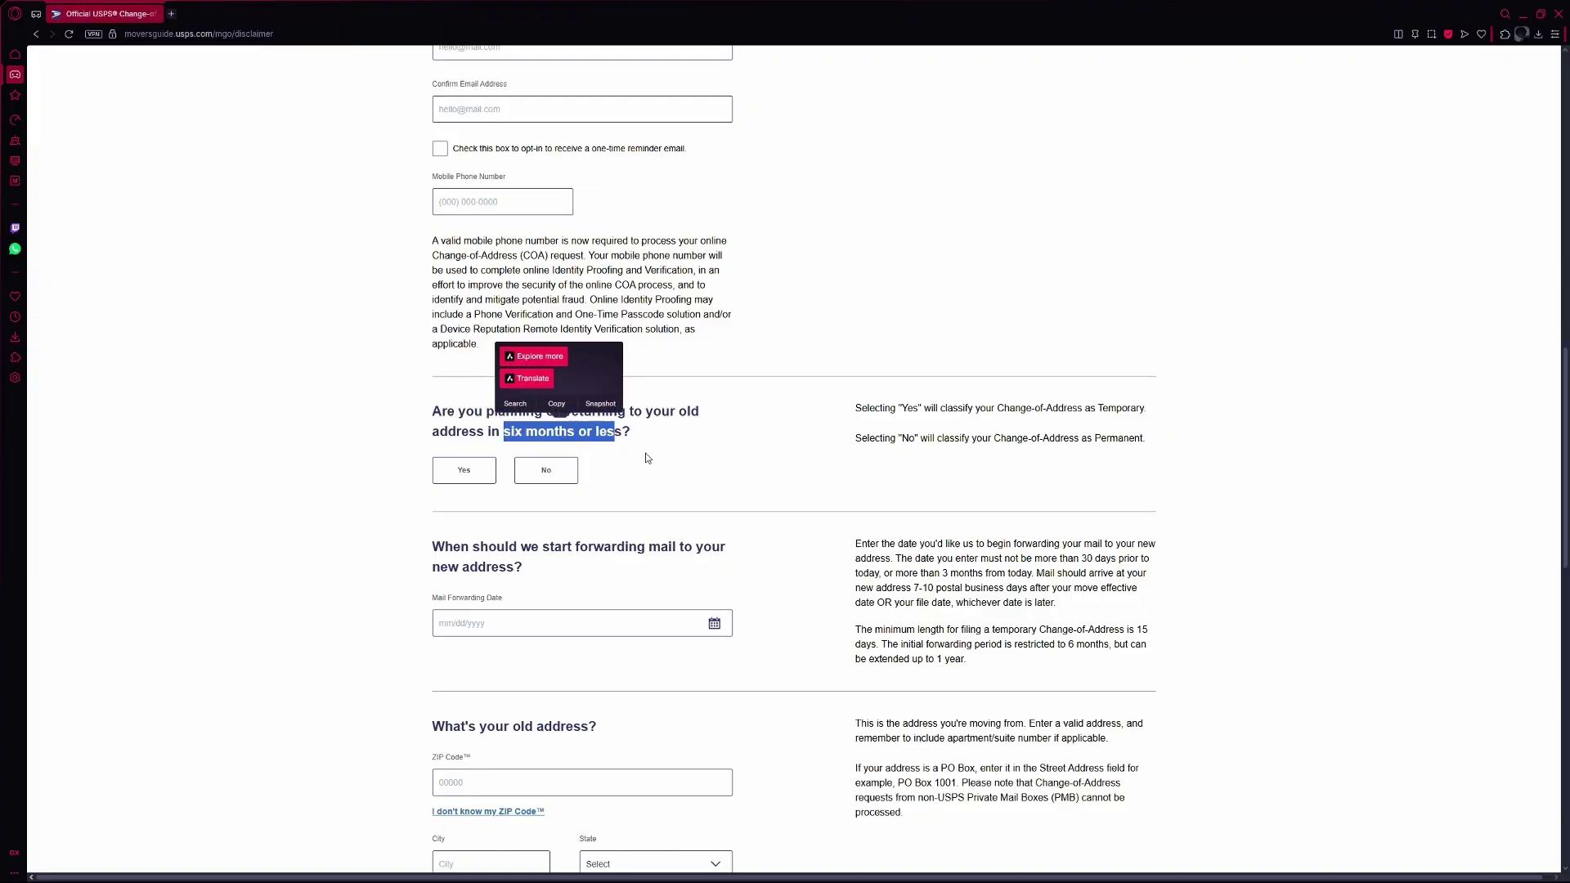
click(647, 458)
click(564, 470)
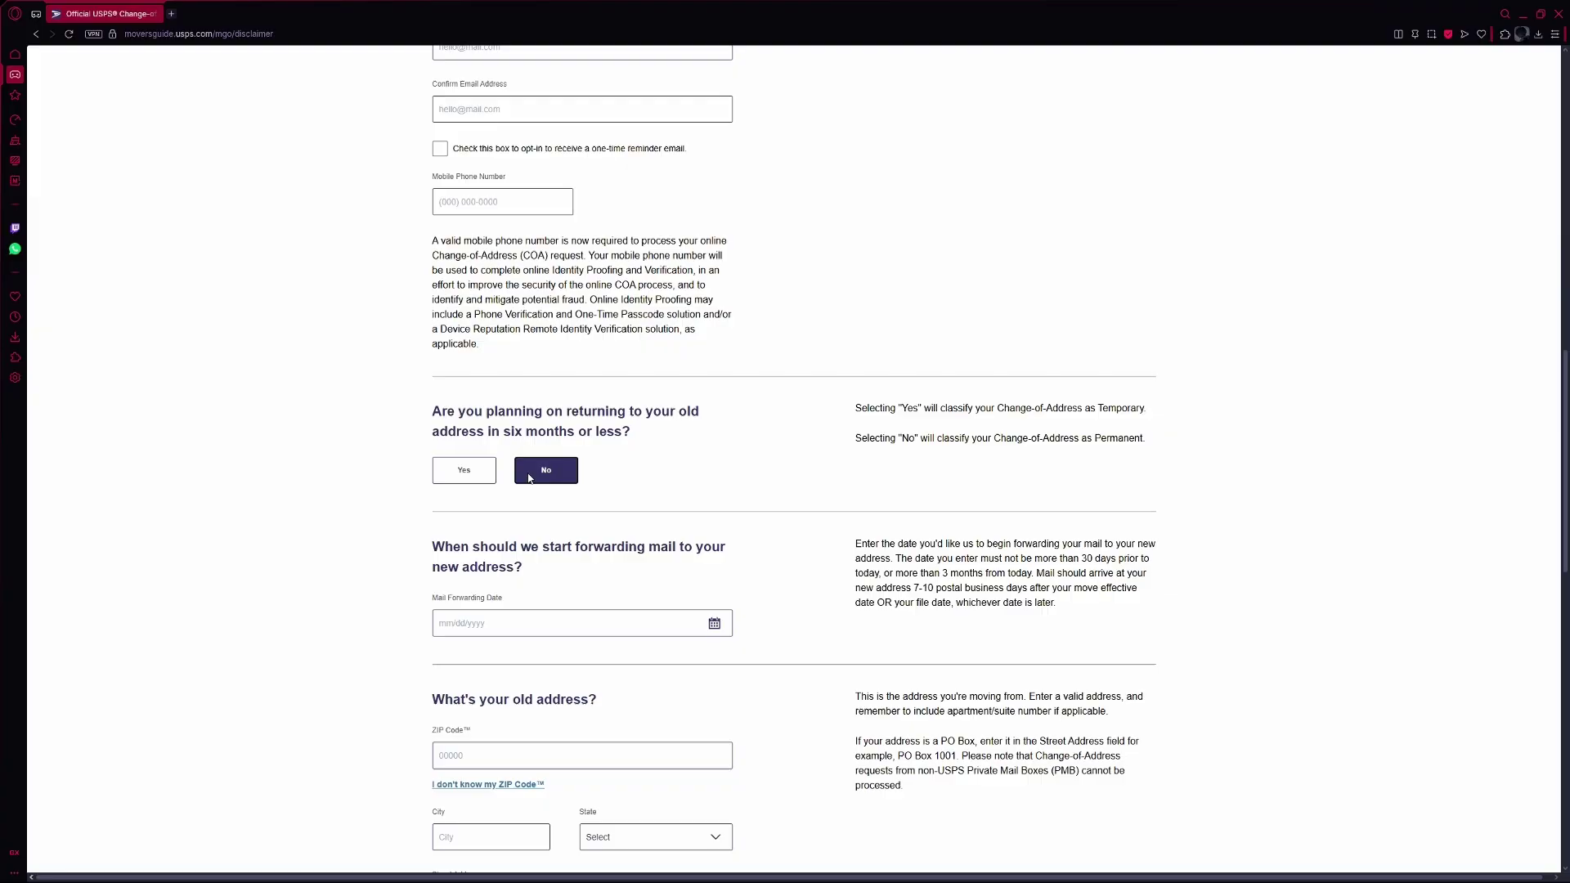
scroll(526, 460, down, 1)
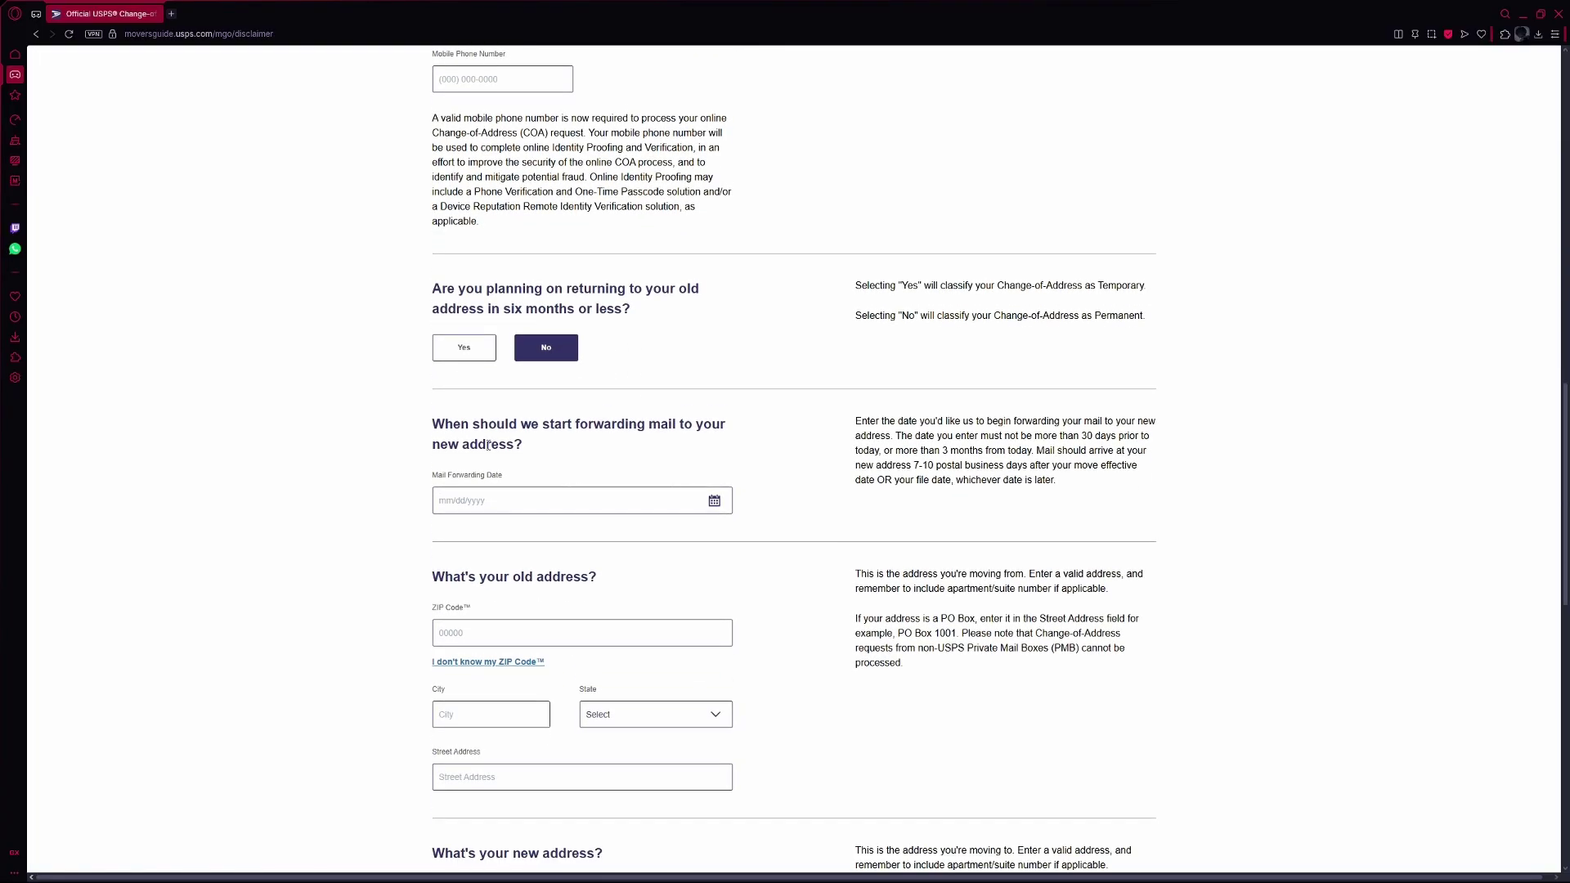
scroll(489, 444, down, 1)
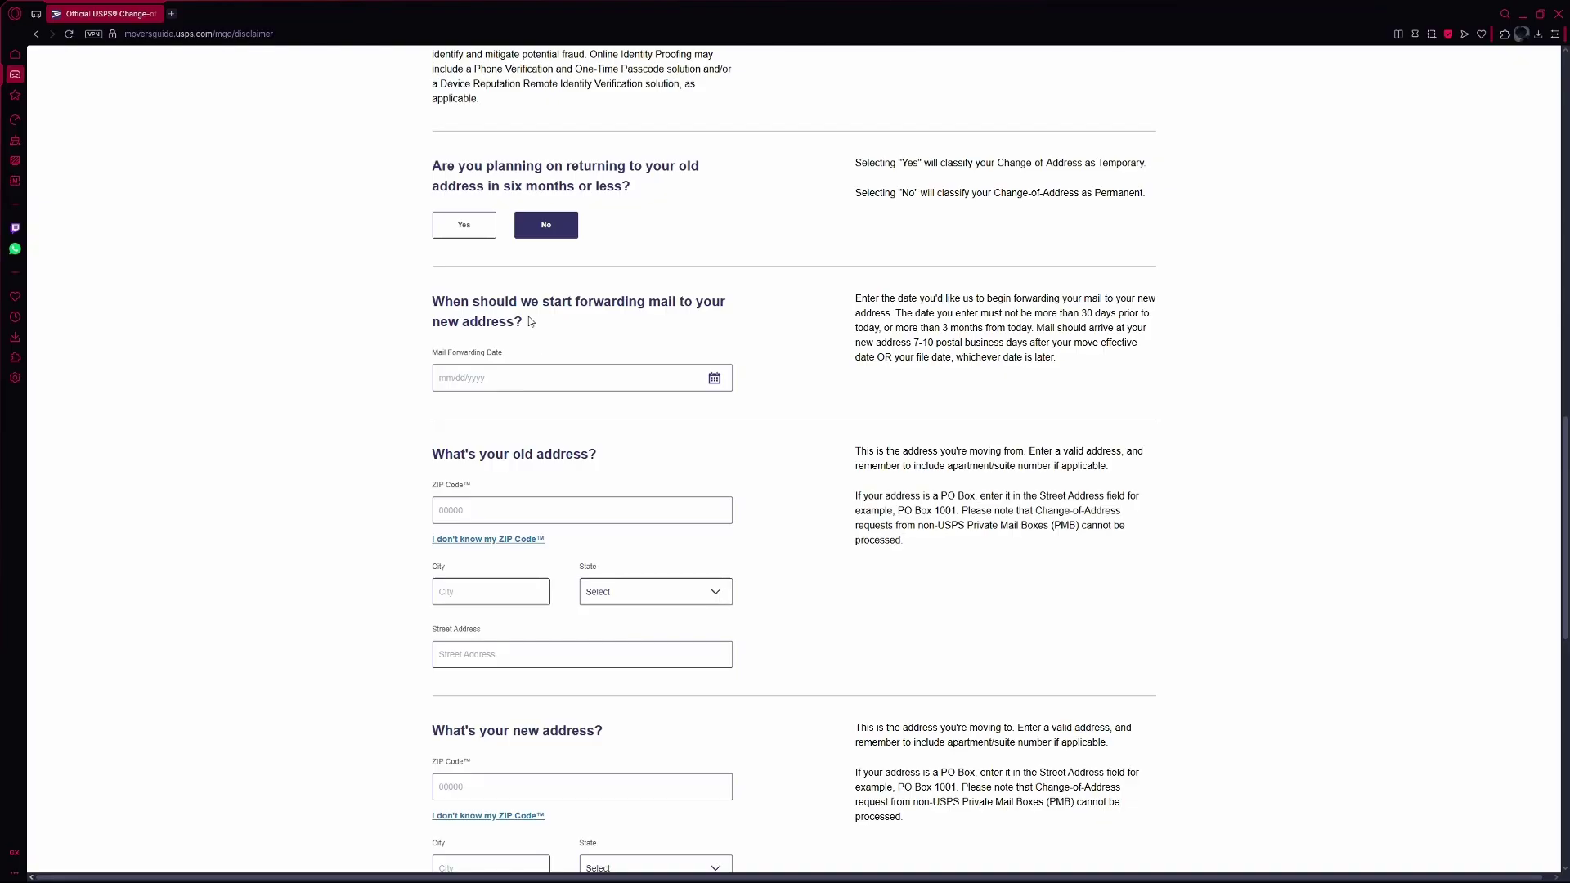
scroll(659, 312, down, 1)
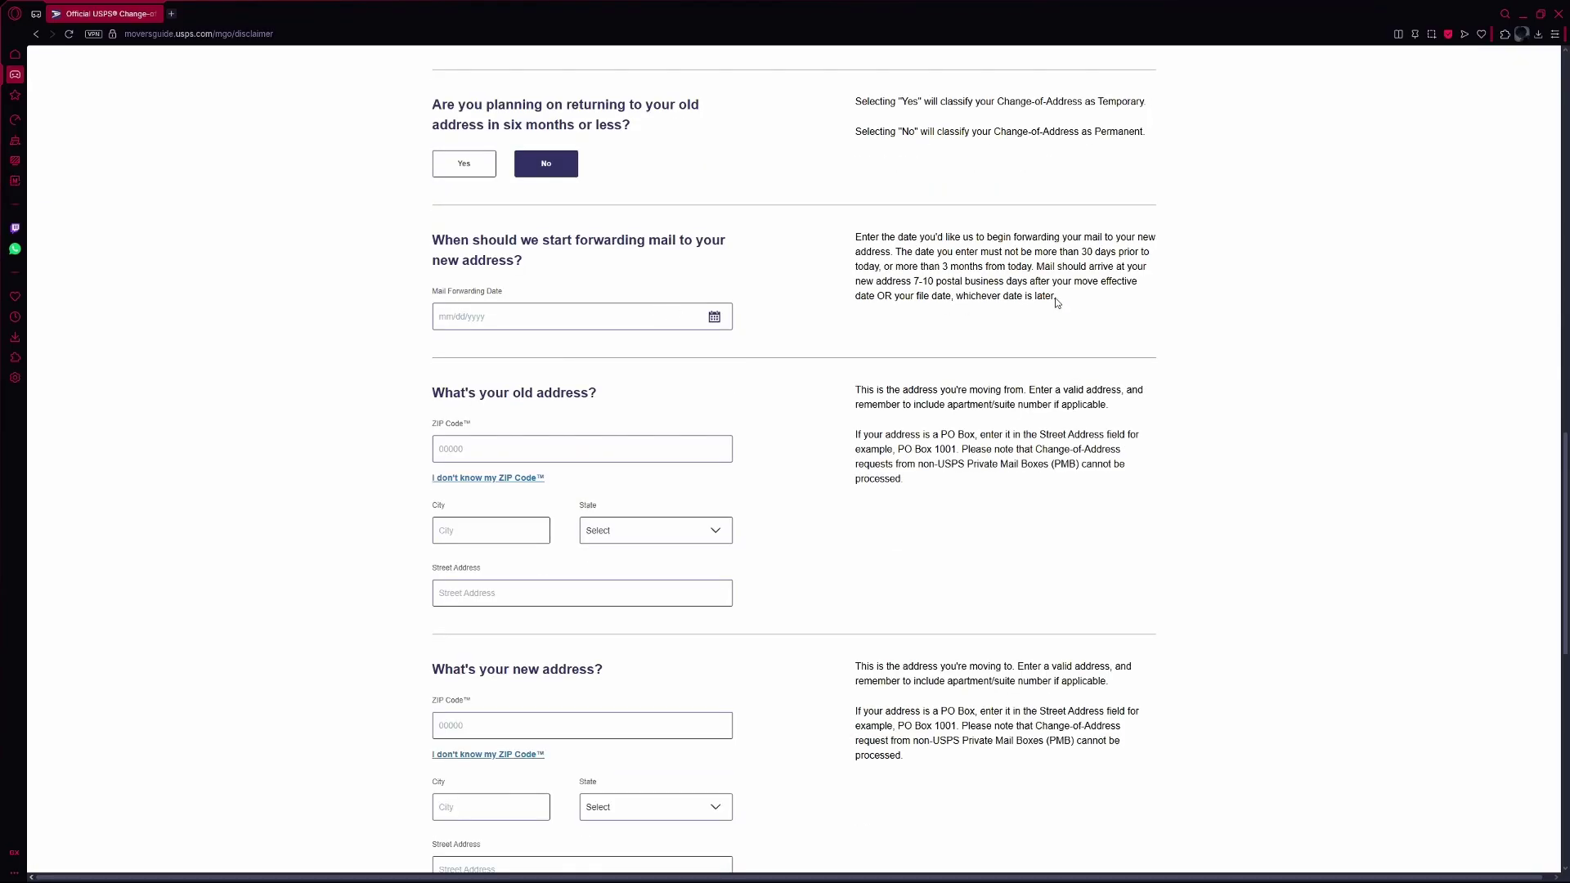
- Review the mail forwarding-date help explanation
drag(1061, 302, 841, 244)
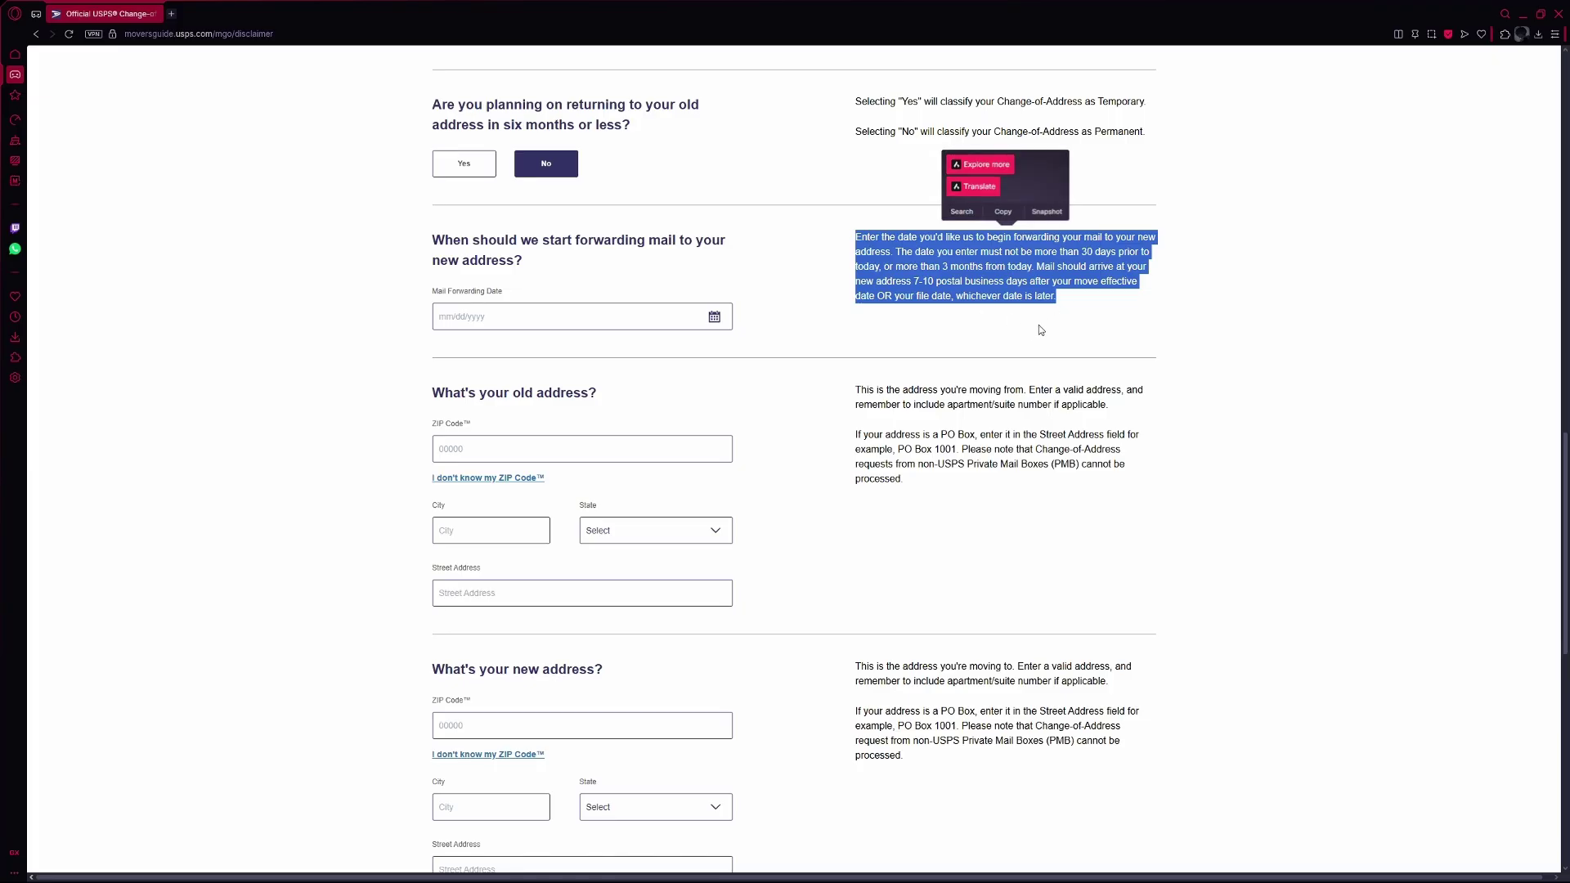
click(1039, 329)
scroll(782, 310, down, 2)
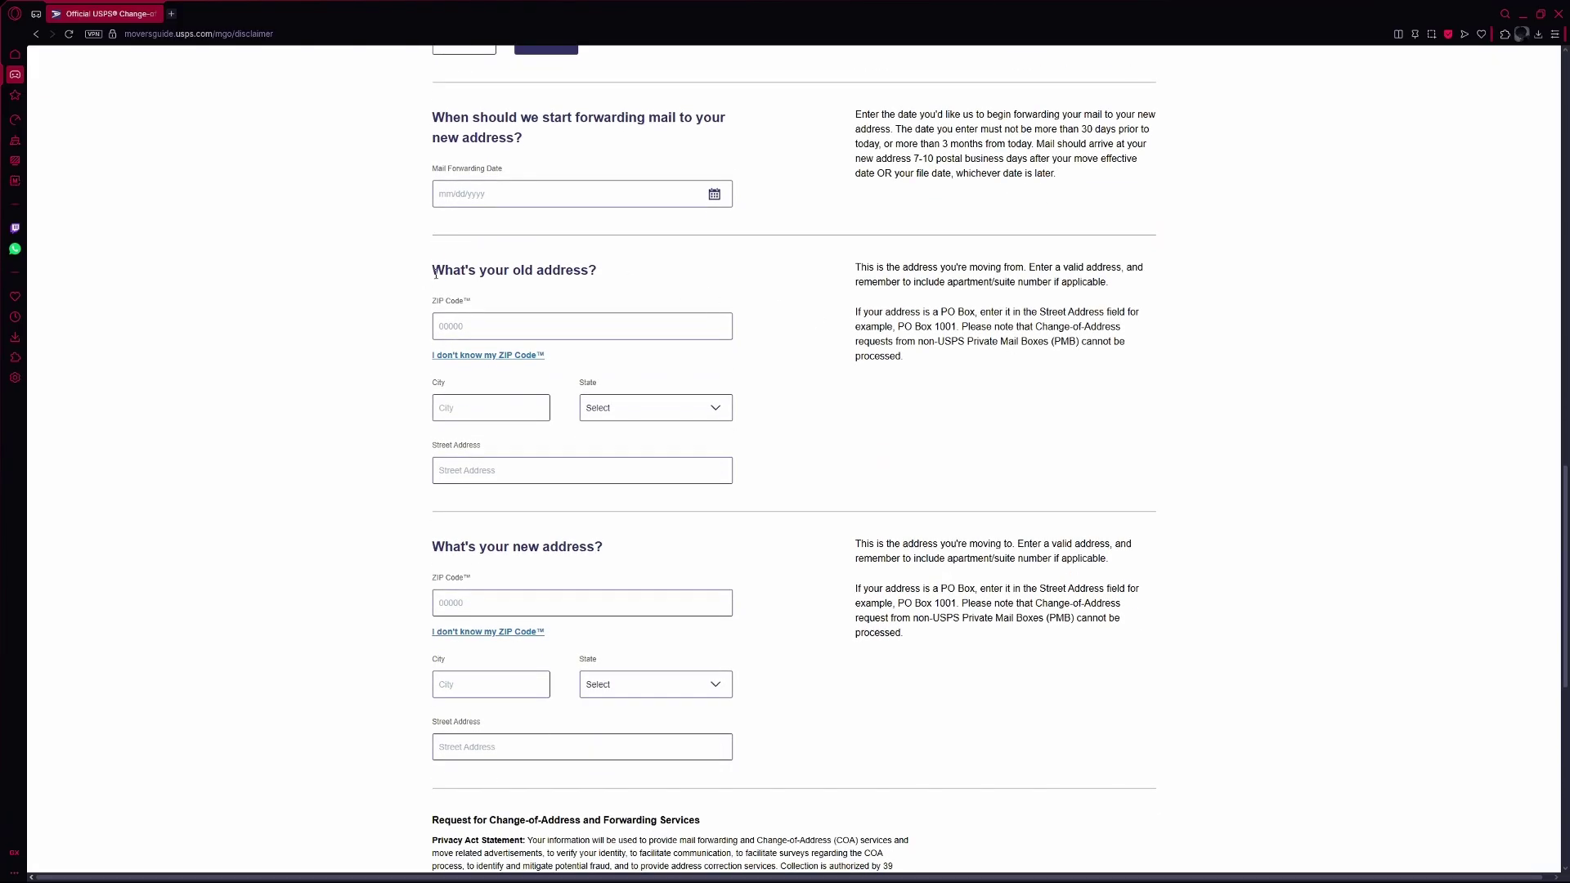
- Inspect the old-address ZIP Code, City and Street Address fields, leaving them blank
drag(430, 270, 604, 268)
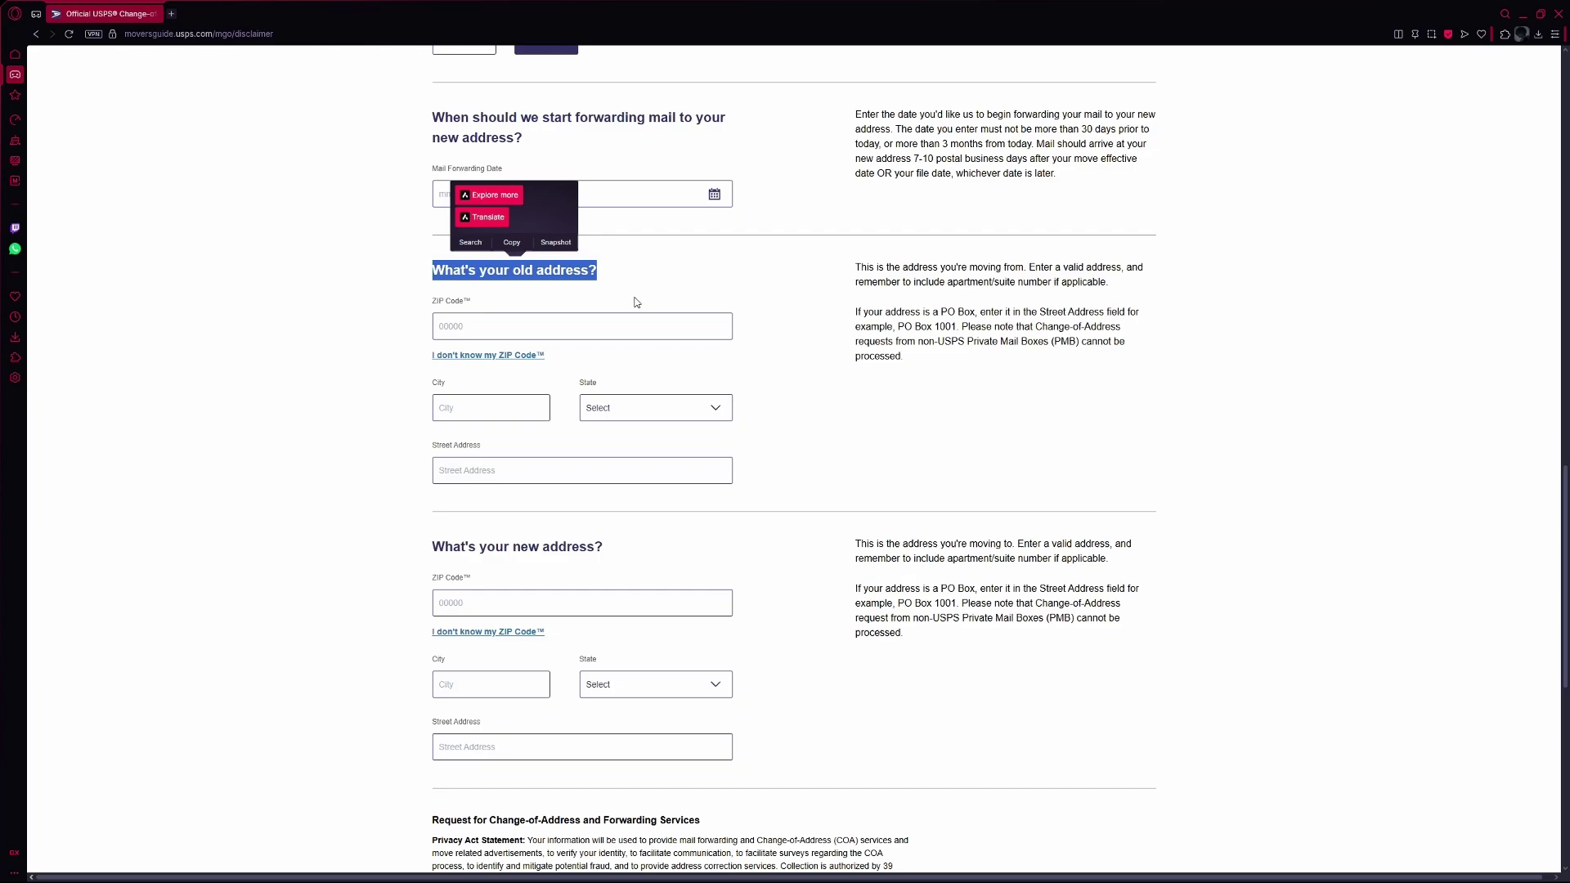
click(461, 321)
click(457, 419)
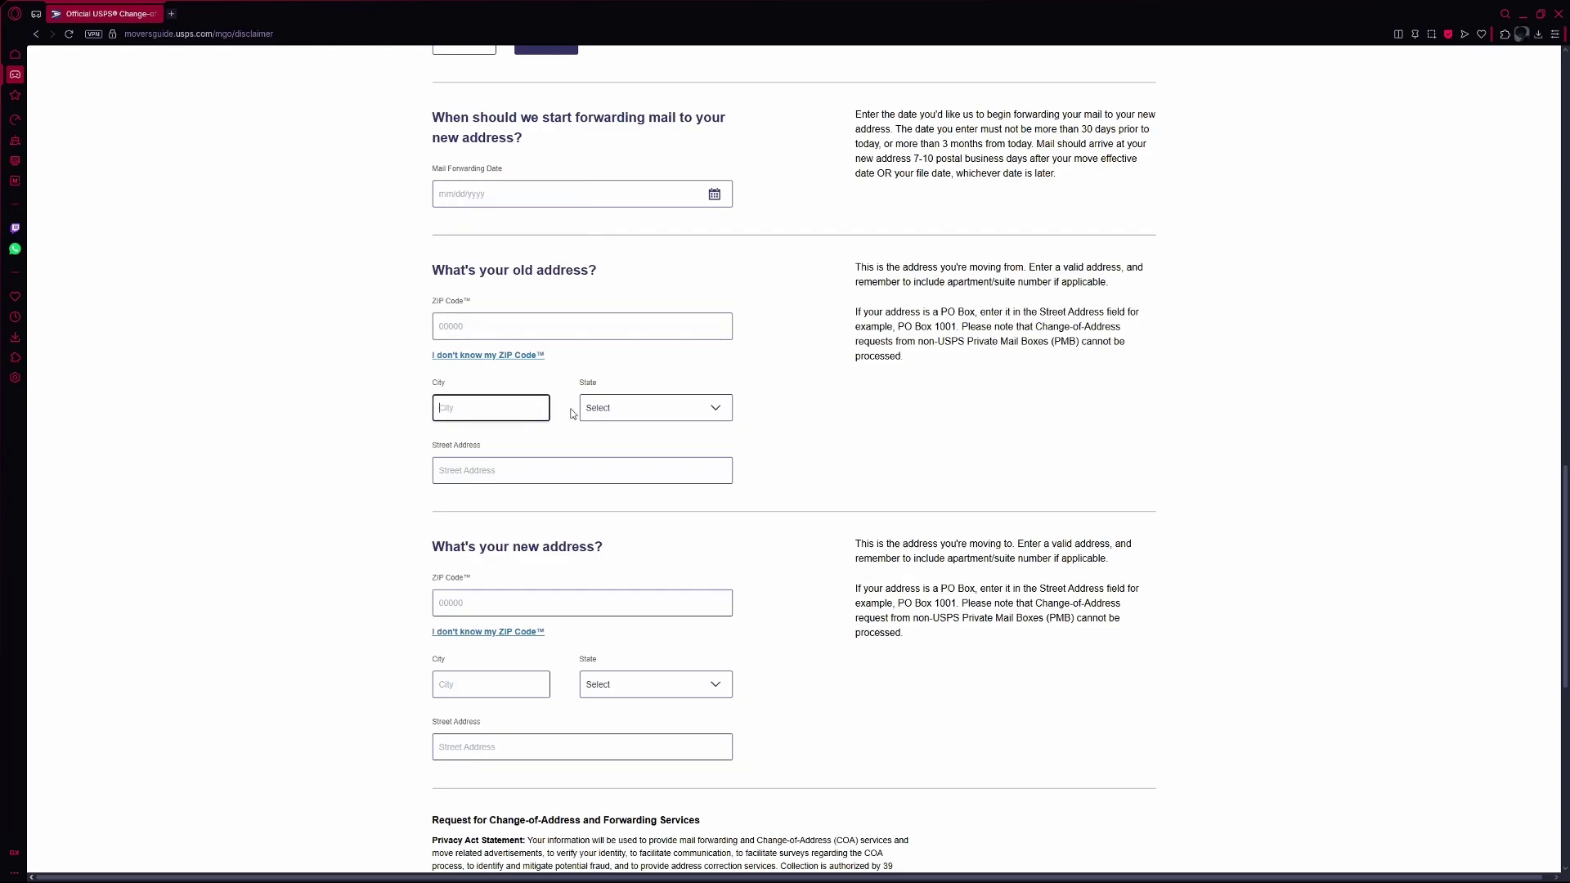
click(539, 472)
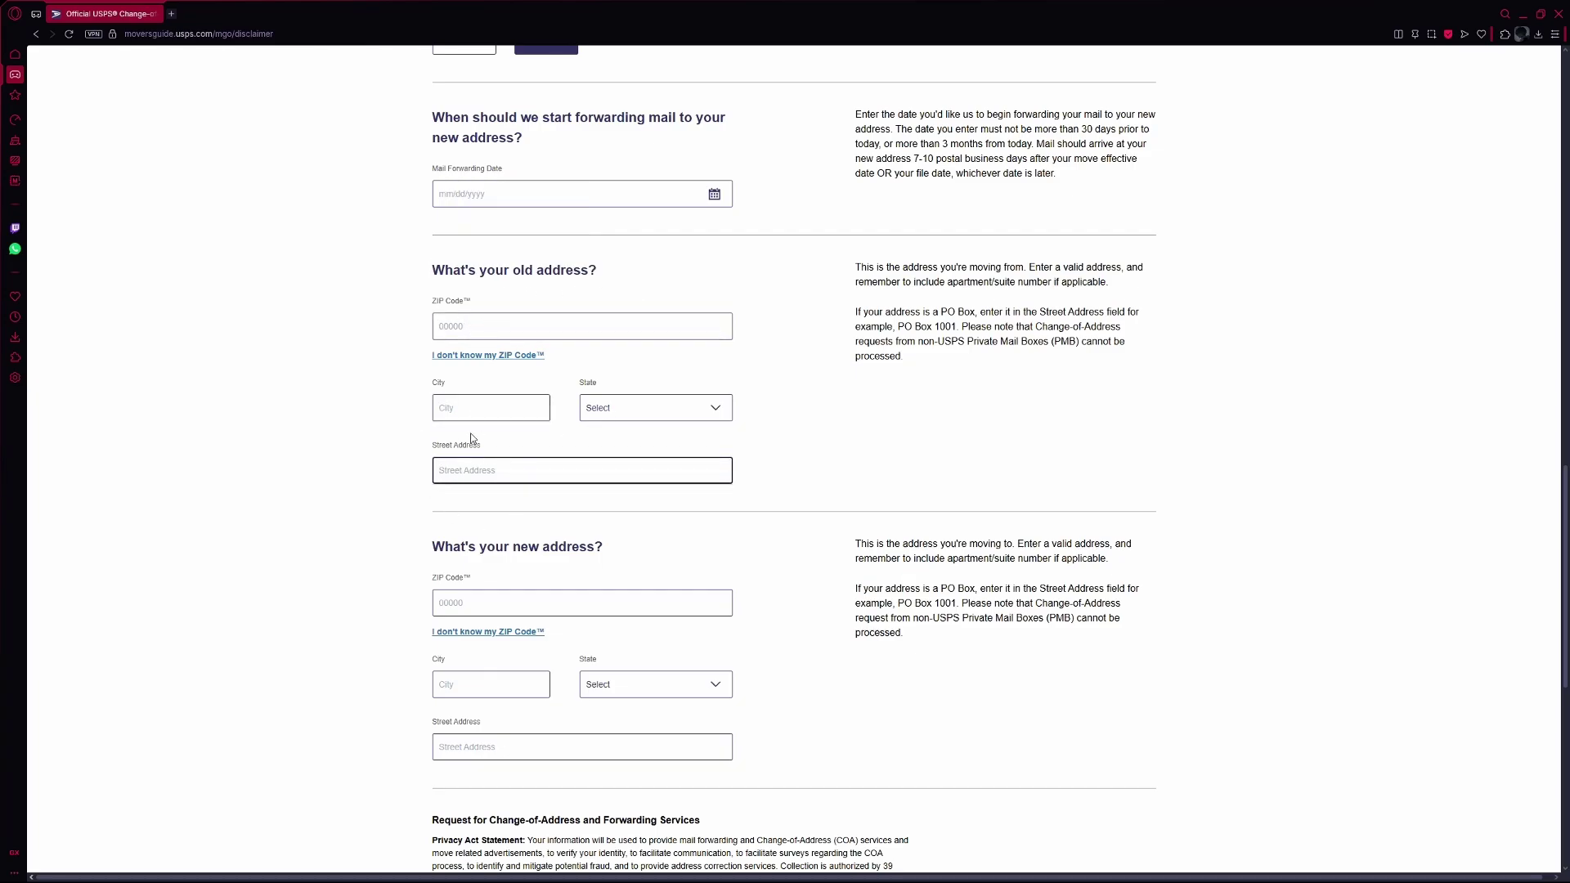
click(374, 457)
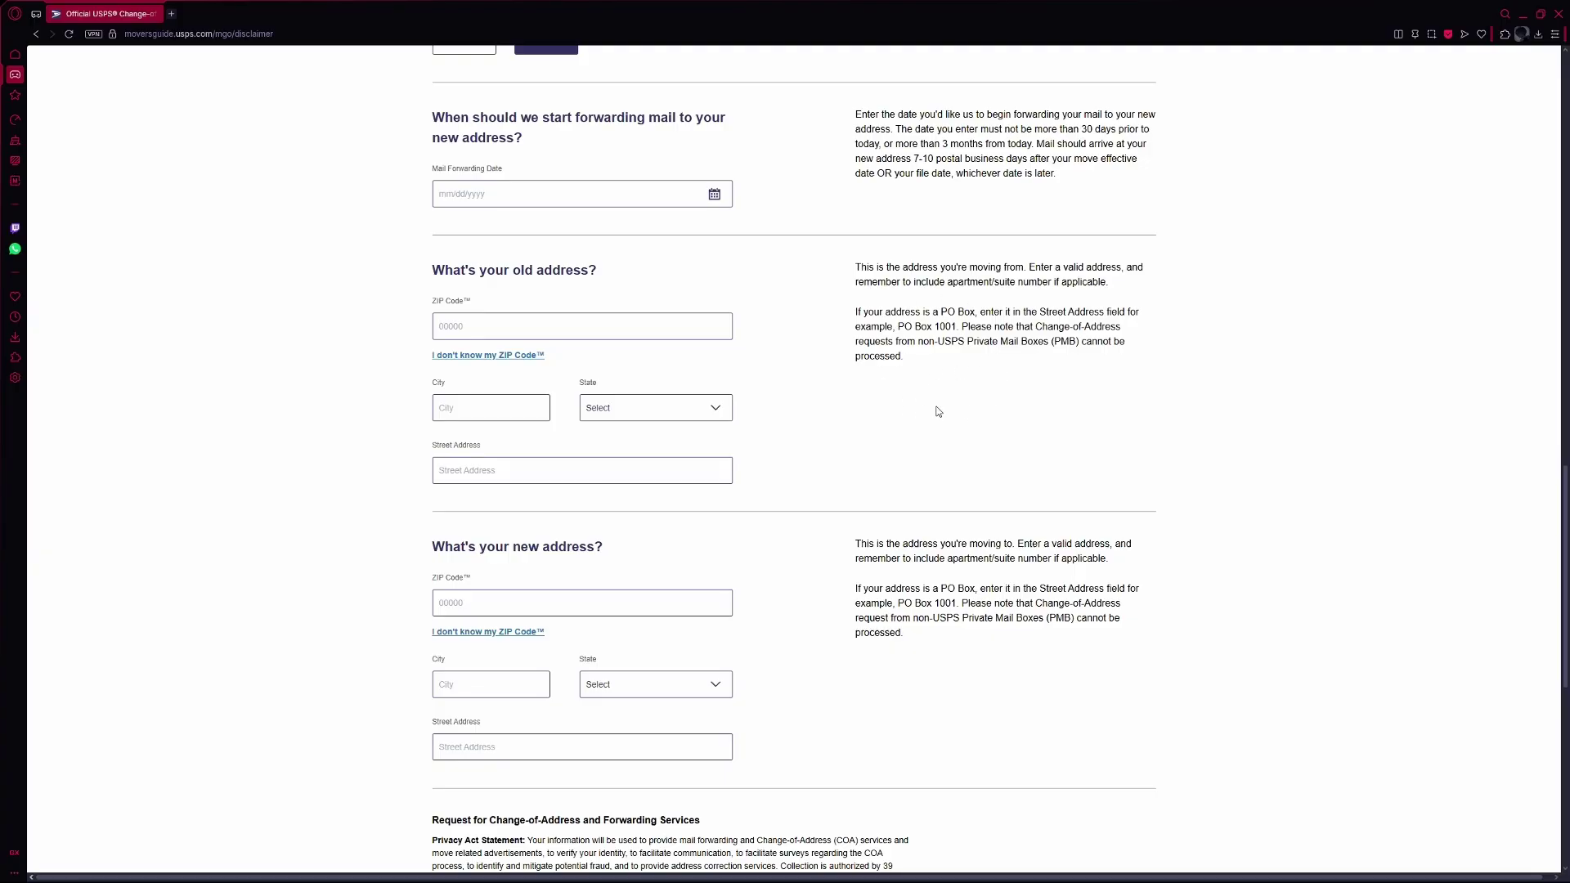
scroll(939, 410, down, 2)
- Review the new-address section heading on the way to the bottom of the form
drag(432, 363, 604, 361)
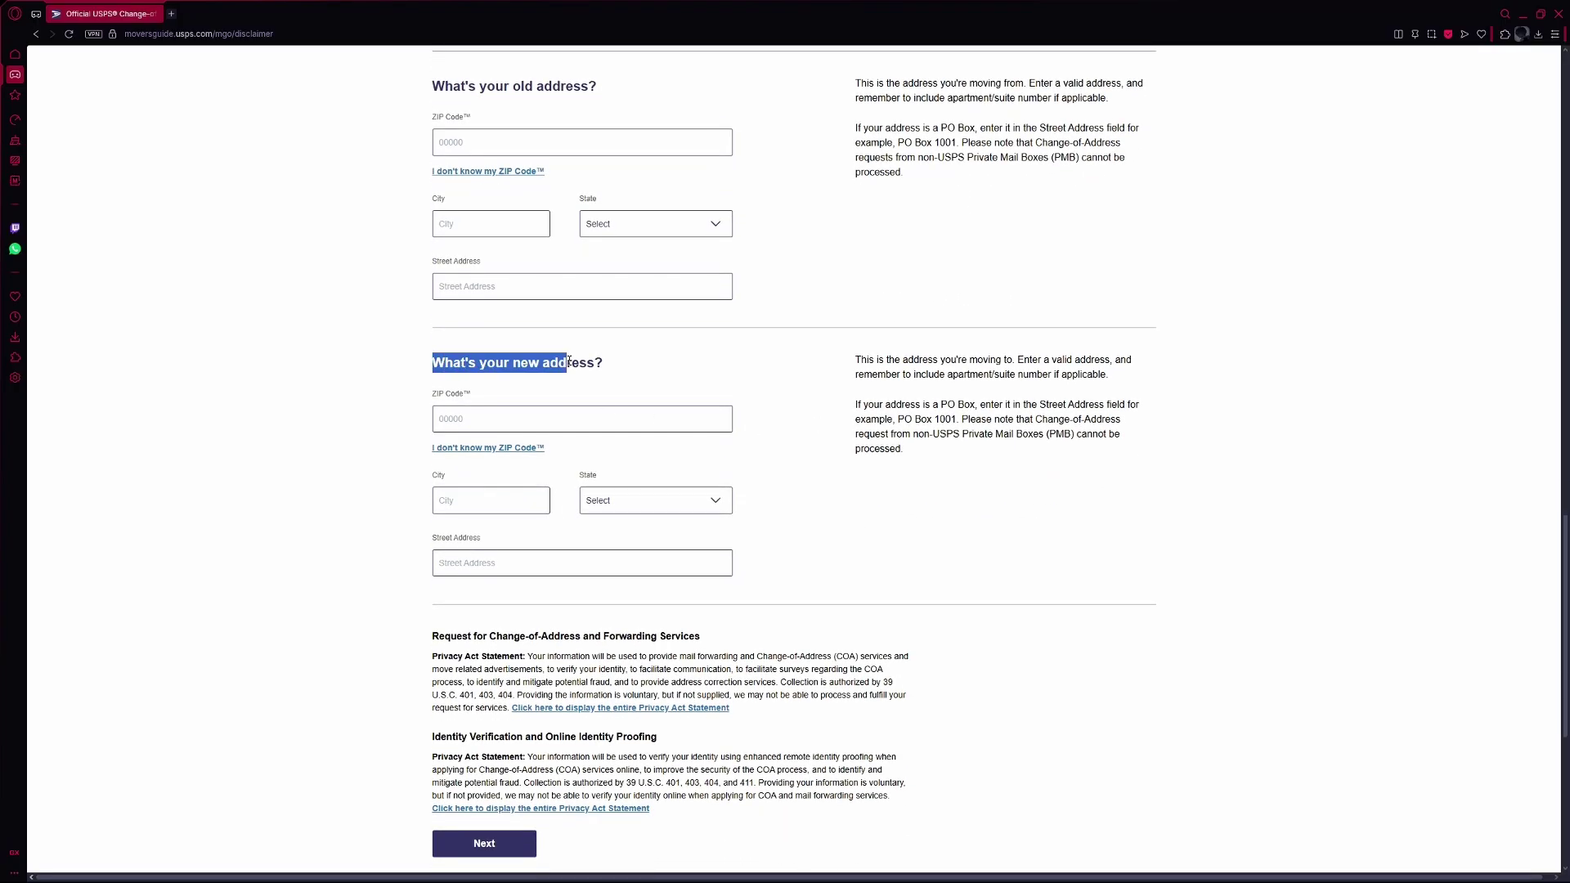
click(652, 391)
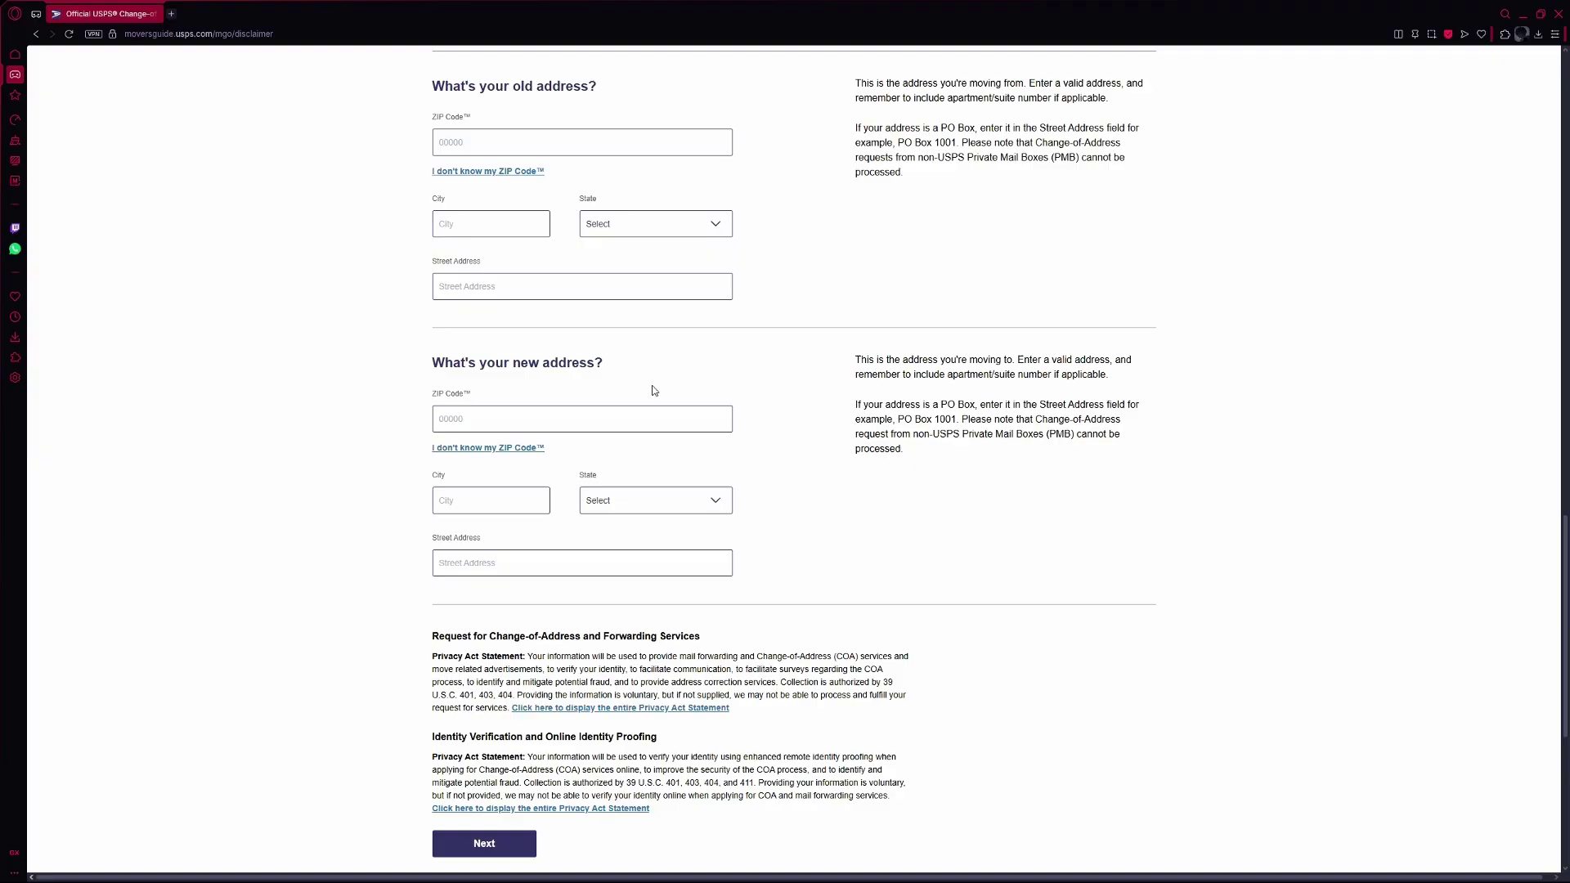
scroll(839, 422, down, 1)
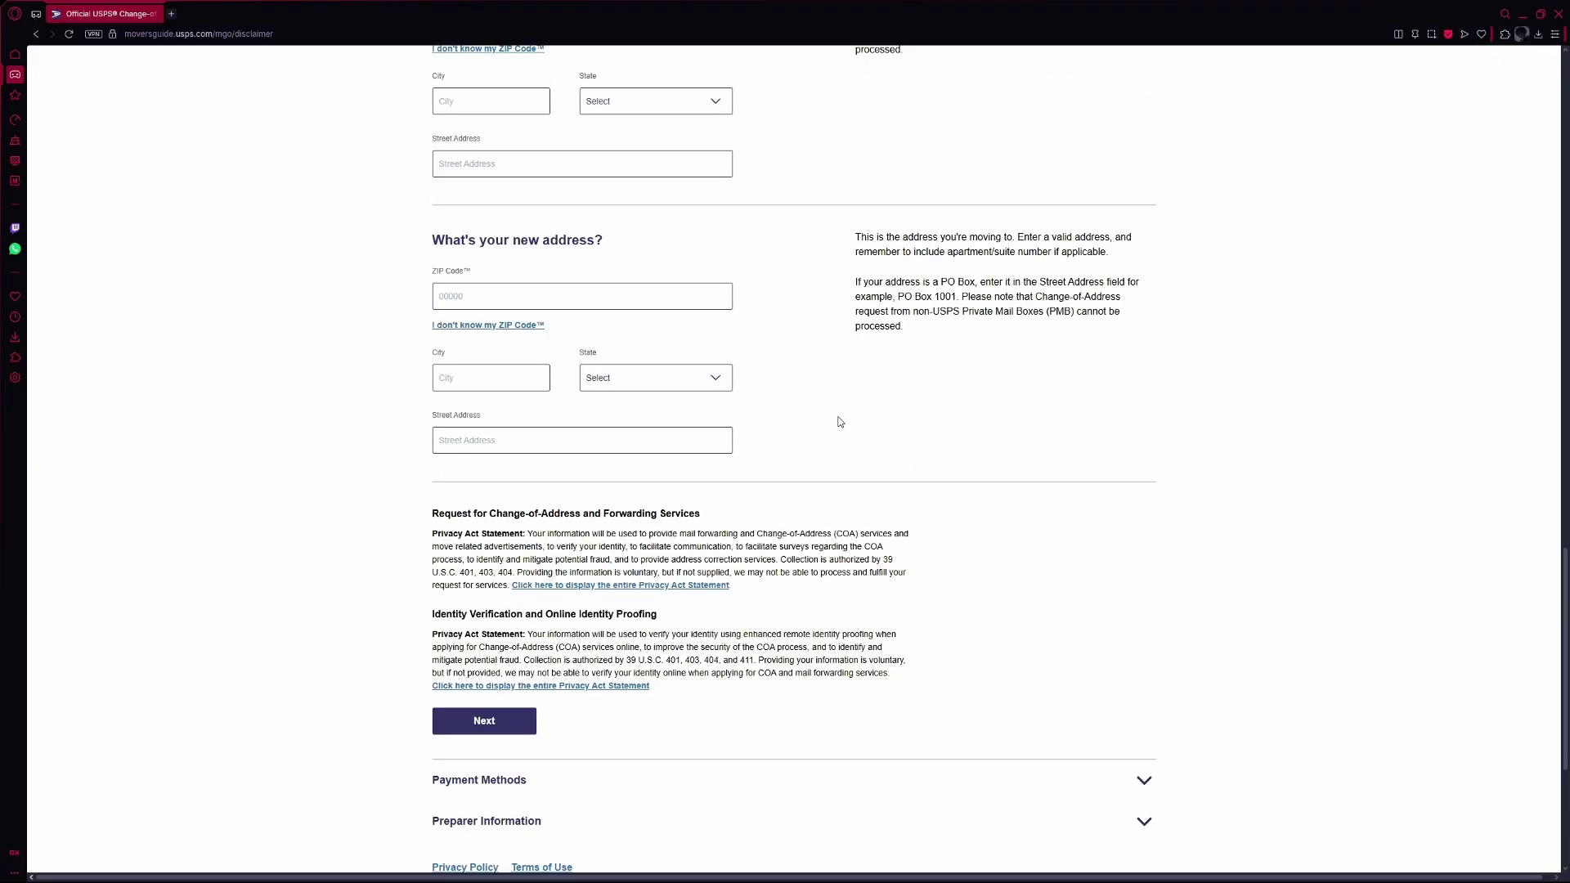
scroll(839, 422, down, 1)
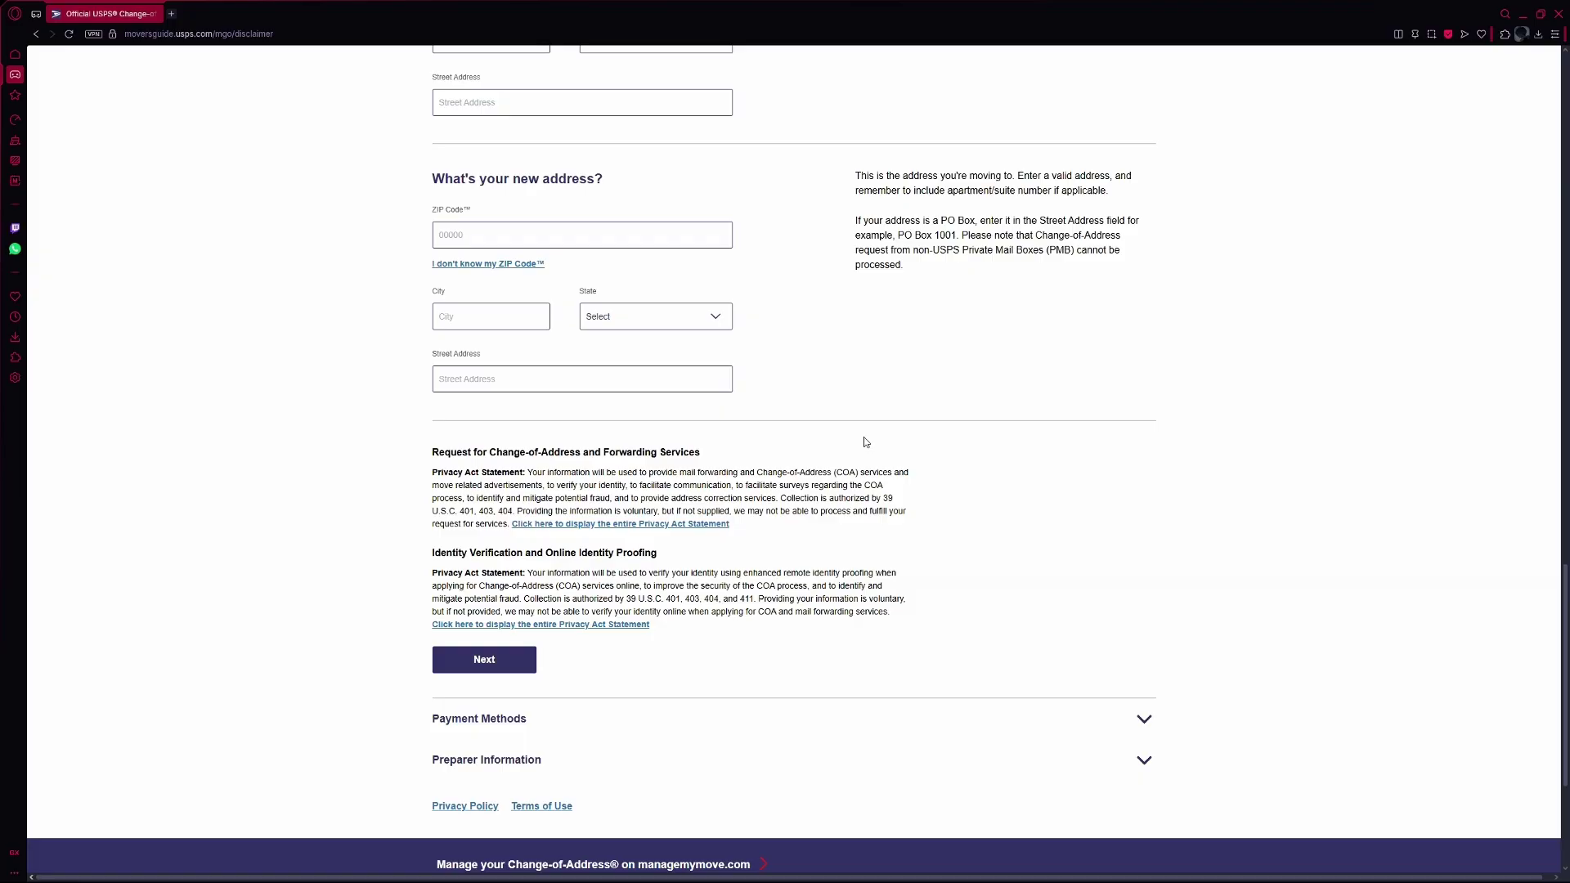
scroll(864, 441, down, 1)
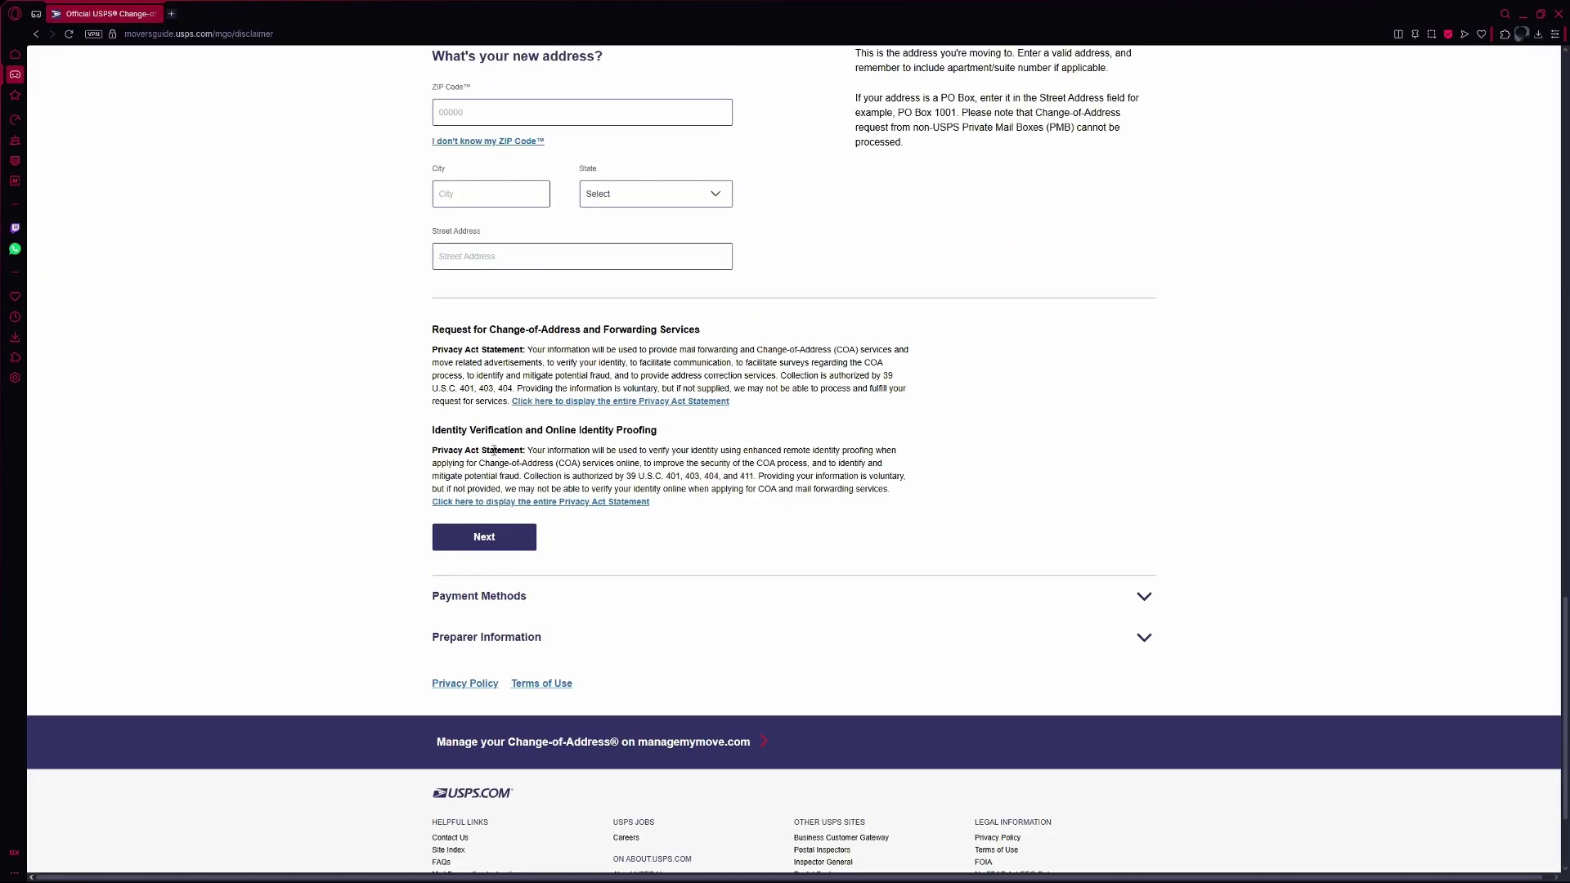
- Expand Payment Methods and read the $1.10 credit/debit card identity-verification note
click(471, 596)
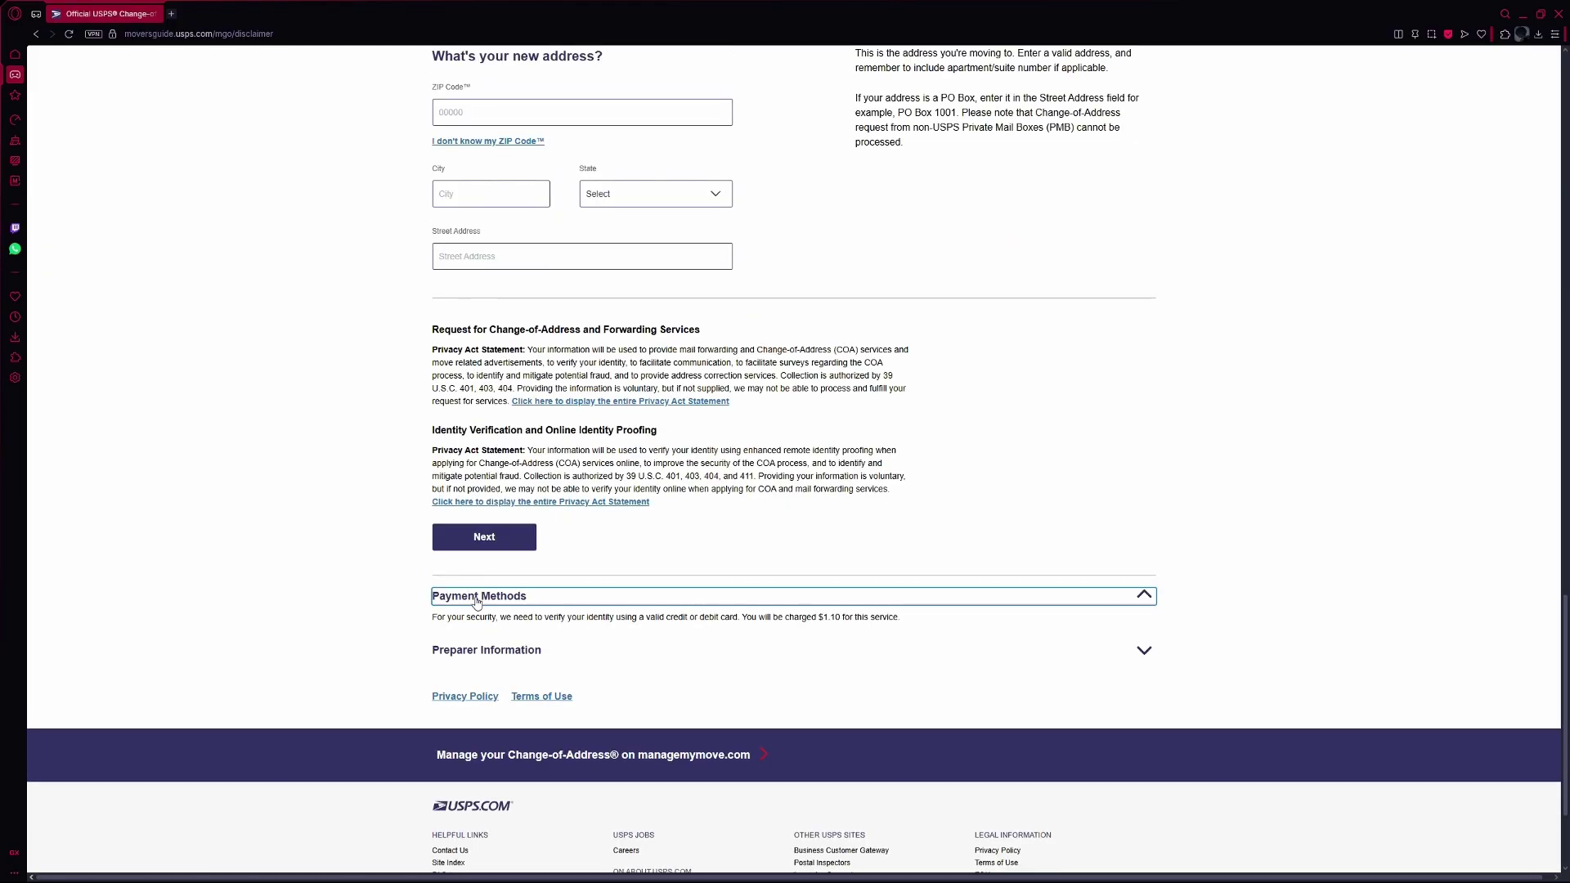
scroll(586, 579, down, 1)
drag(432, 556, 499, 557)
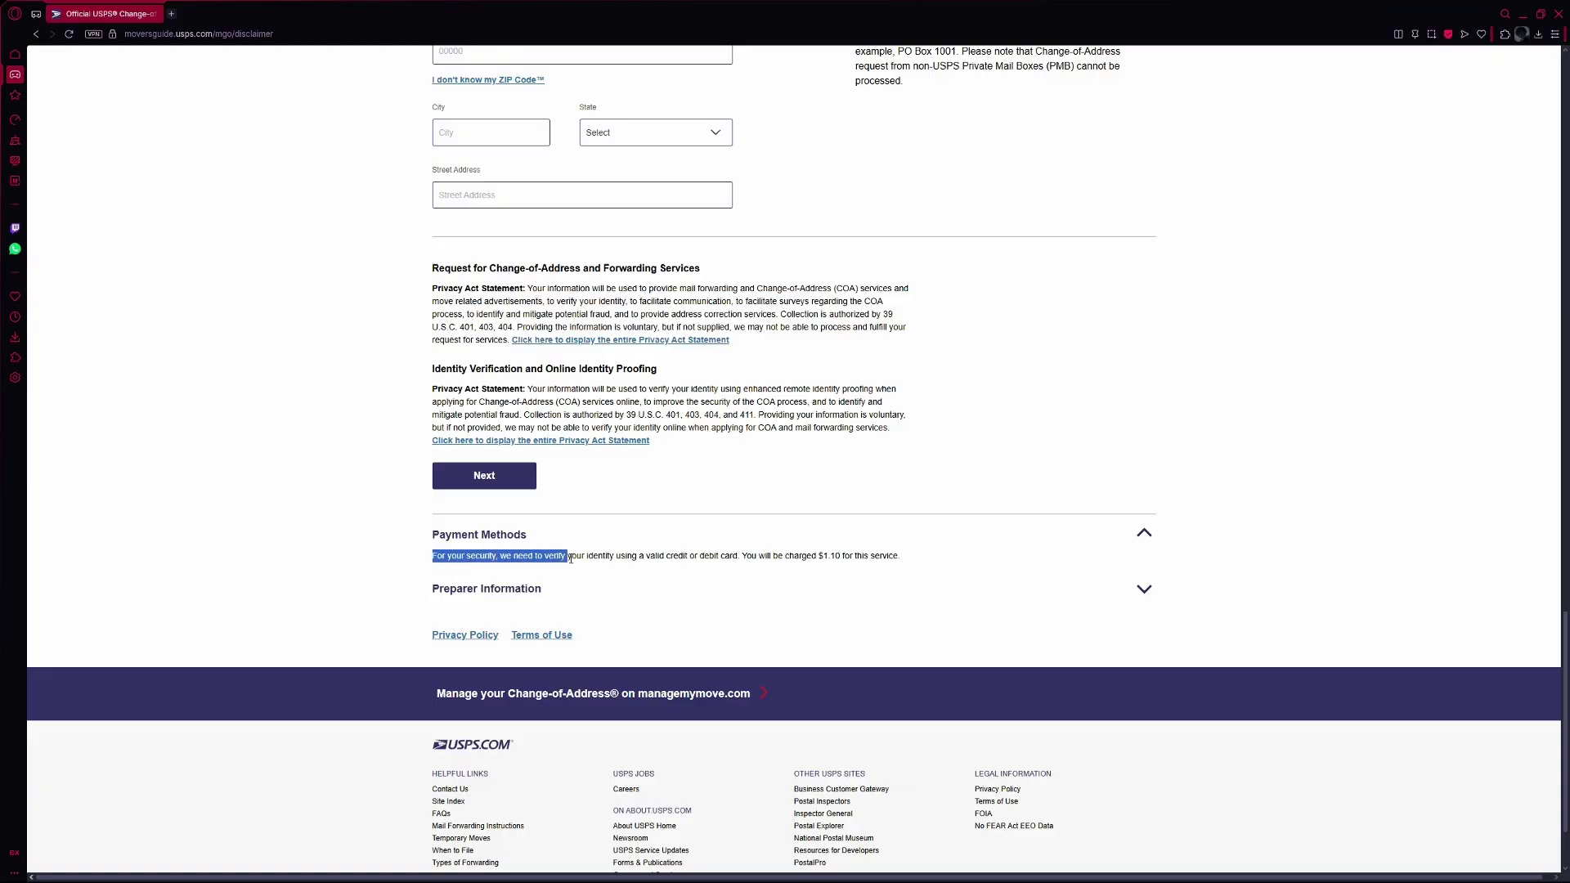
drag(498, 556, 902, 558)
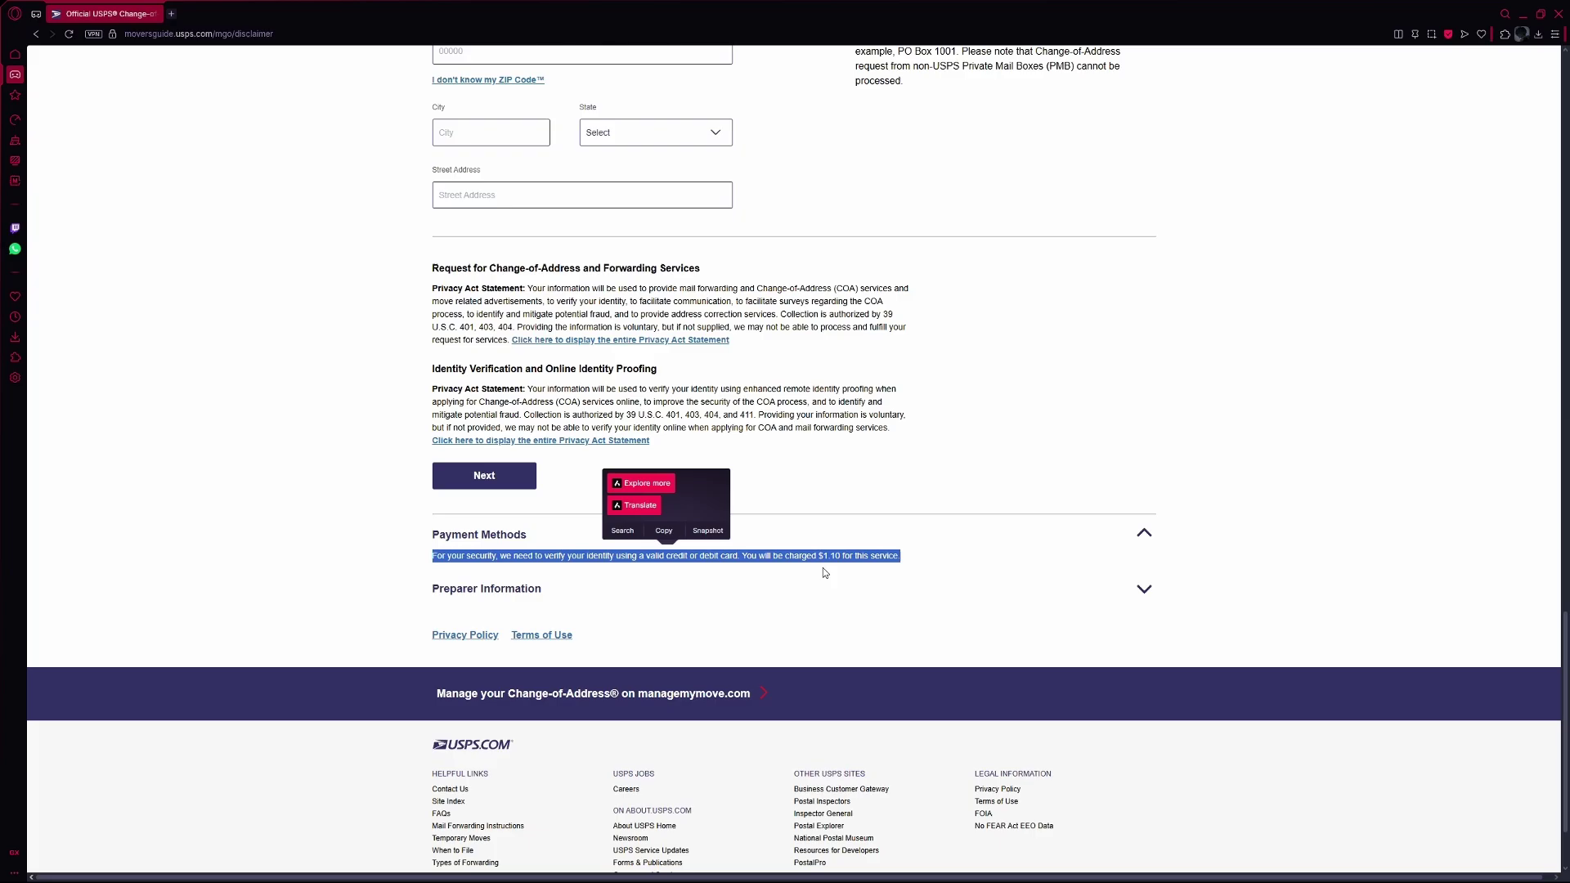
click(972, 534)
drag(431, 556, 578, 572)
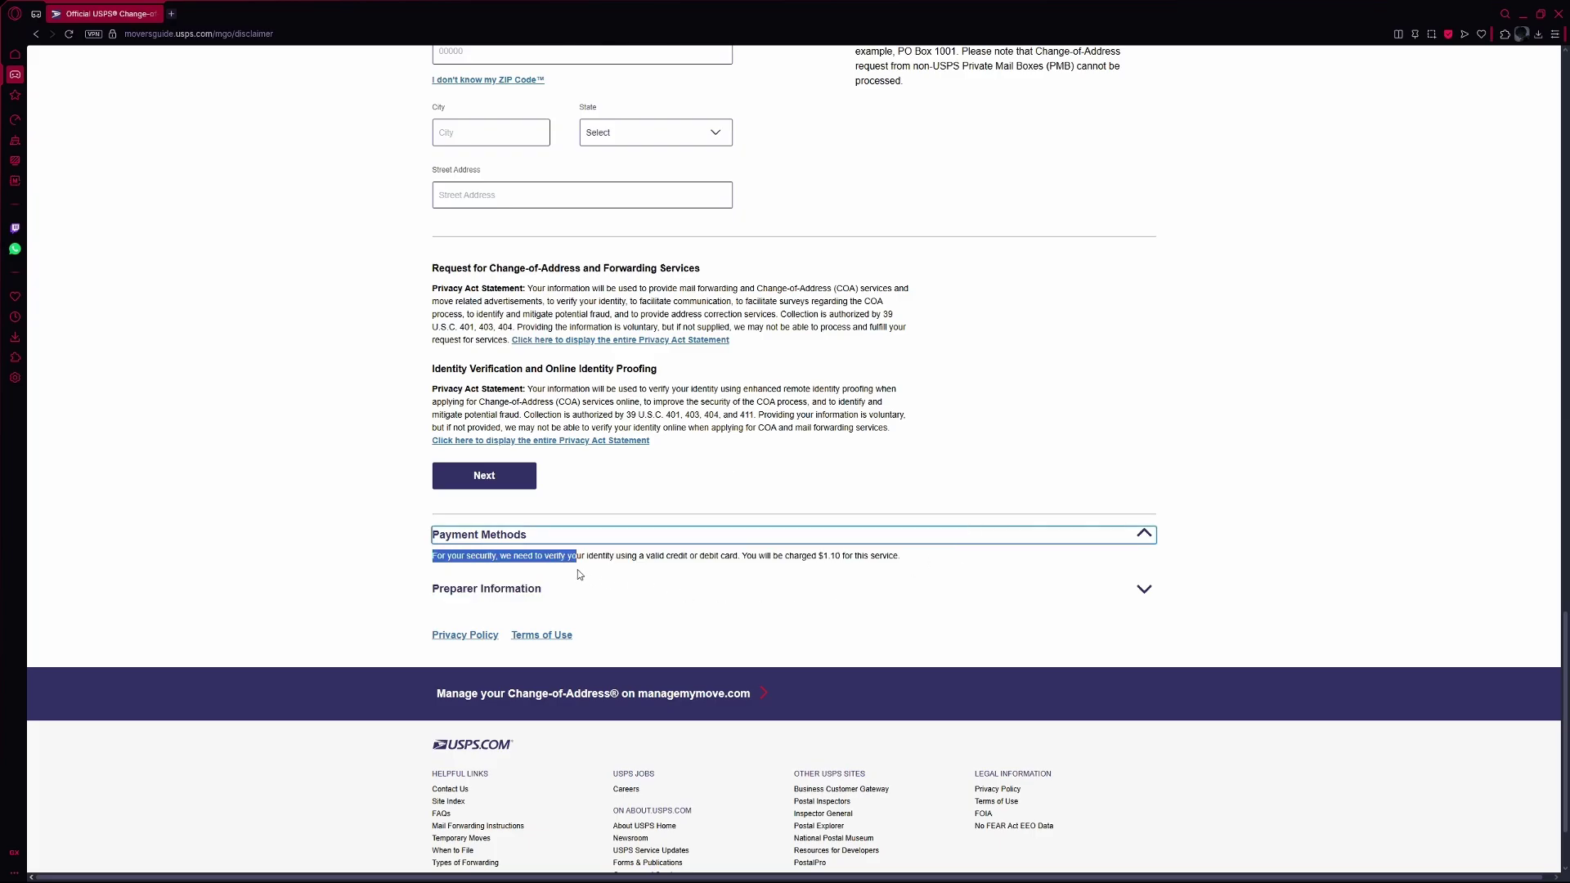
click(539, 561)
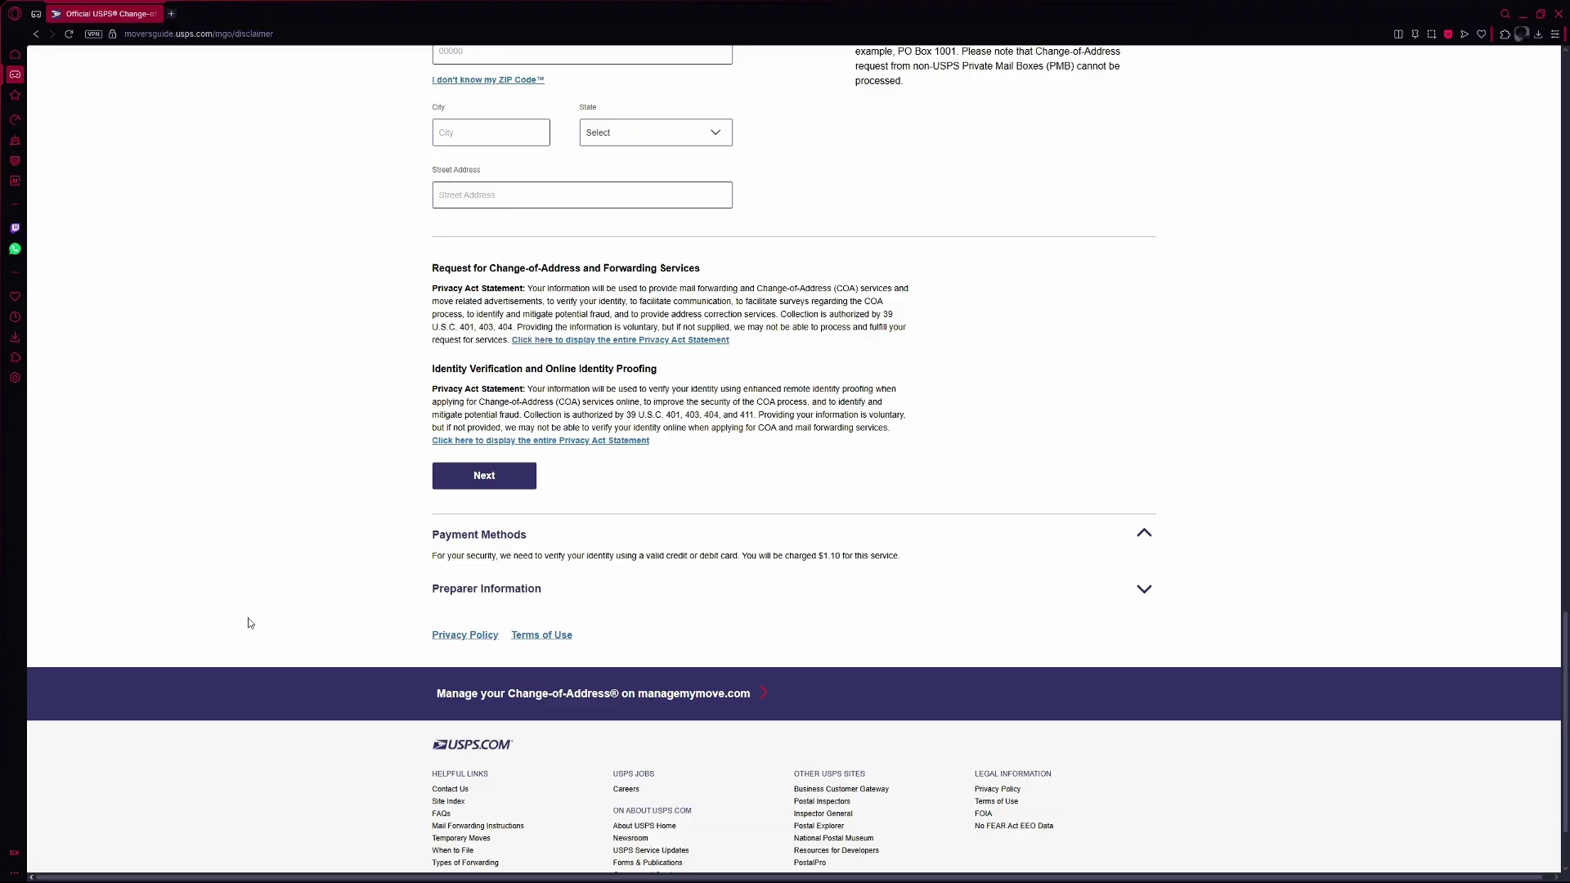
scroll(1188, 667, up, 2)
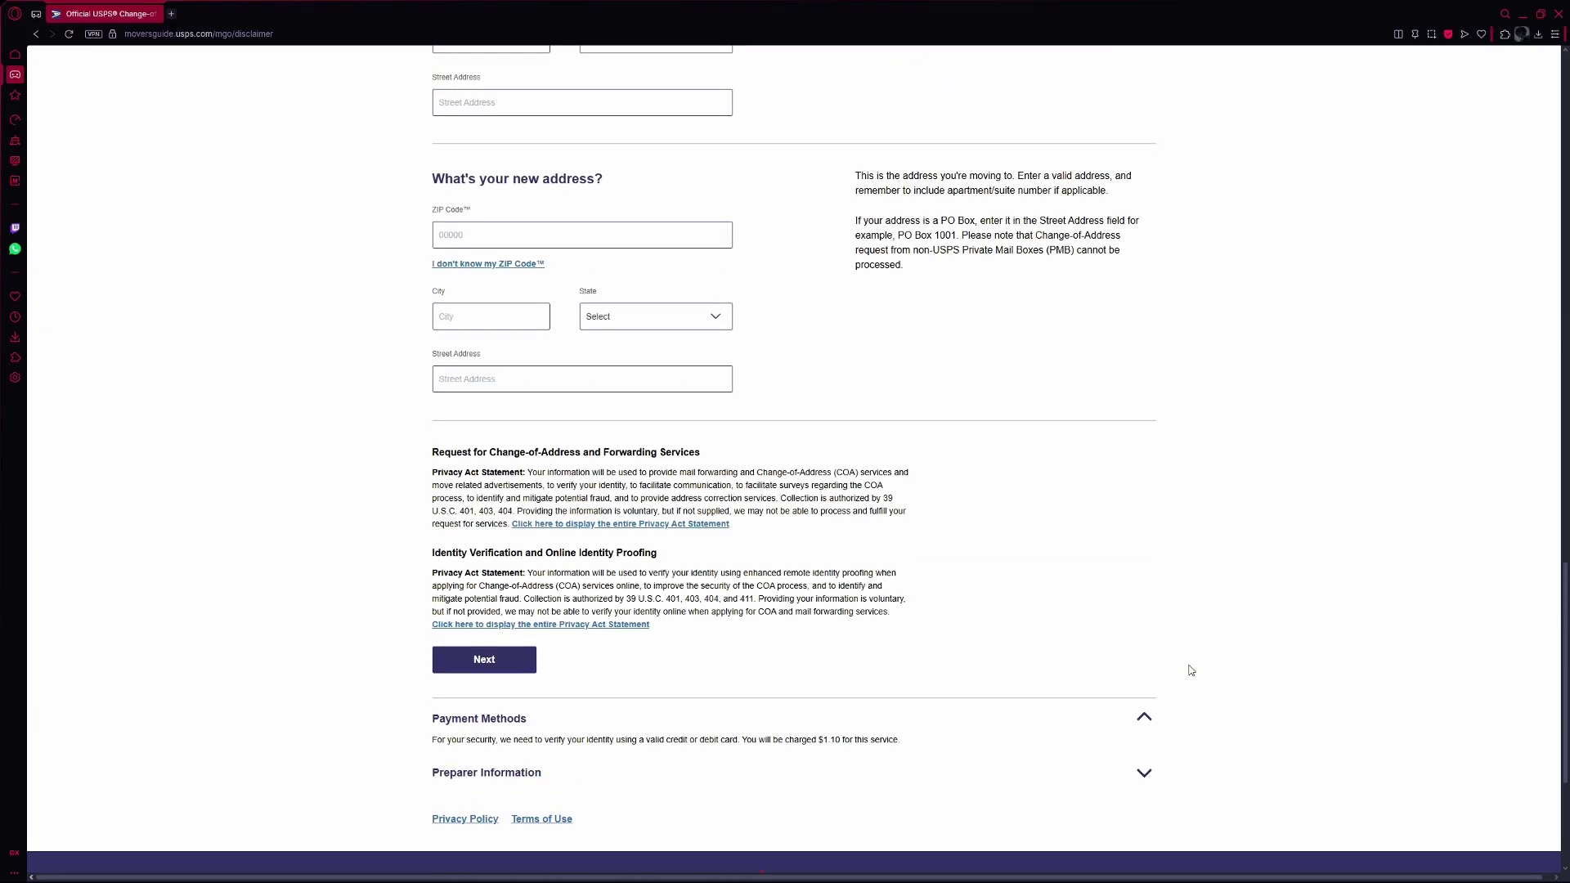
scroll(1189, 668, up, 3)
scroll(1190, 670, up, 2)
scroll(1189, 670, up, 3)
scroll(1189, 671, up, 4)
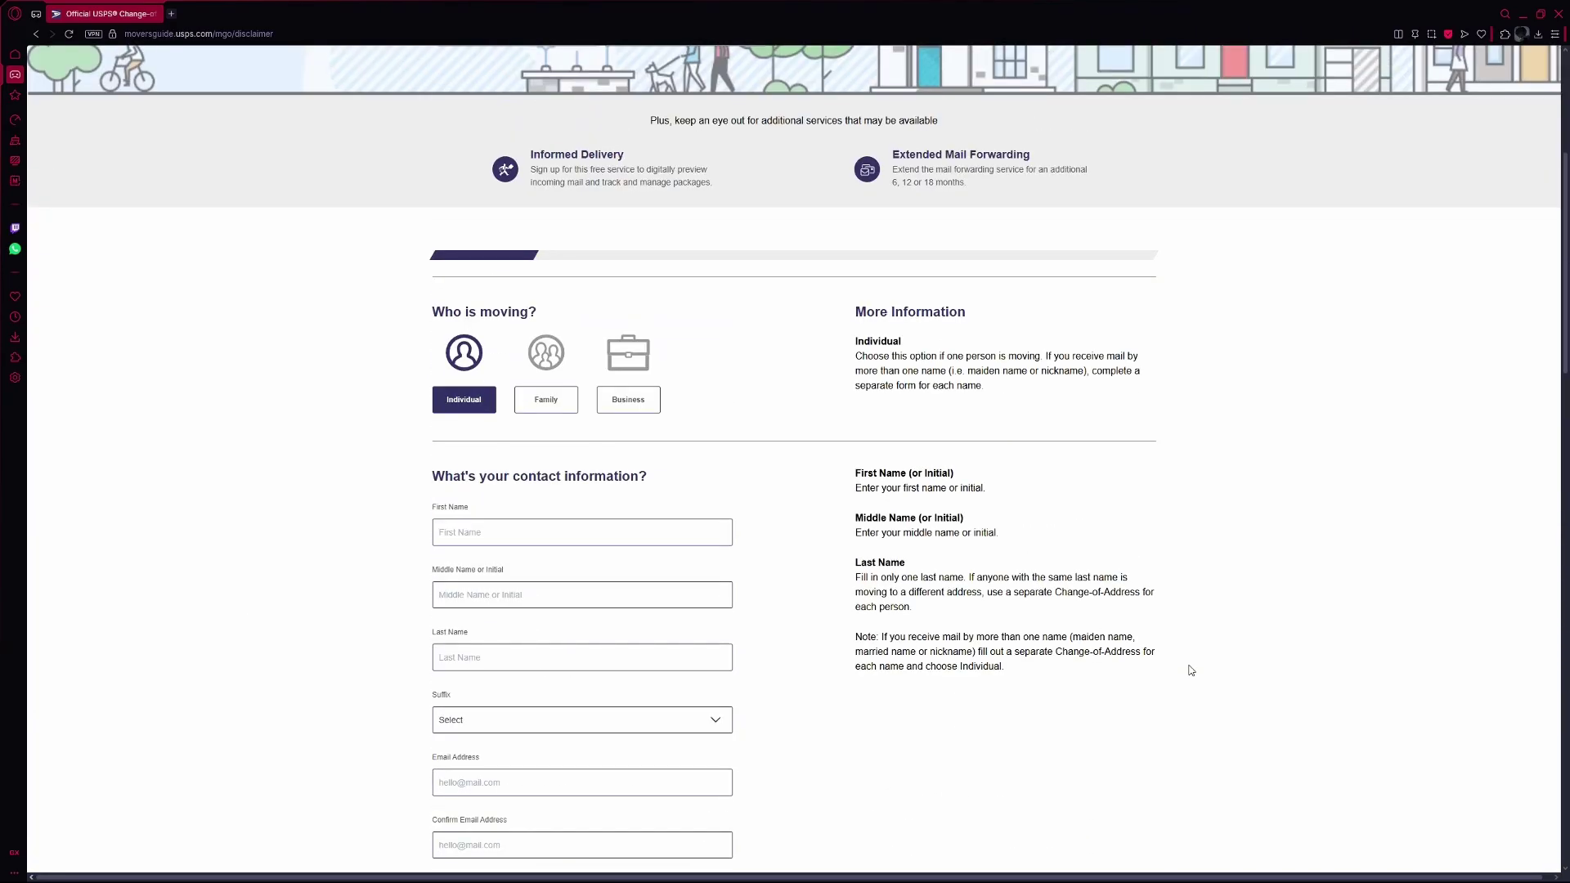
scroll(1178, 666, up, 3)
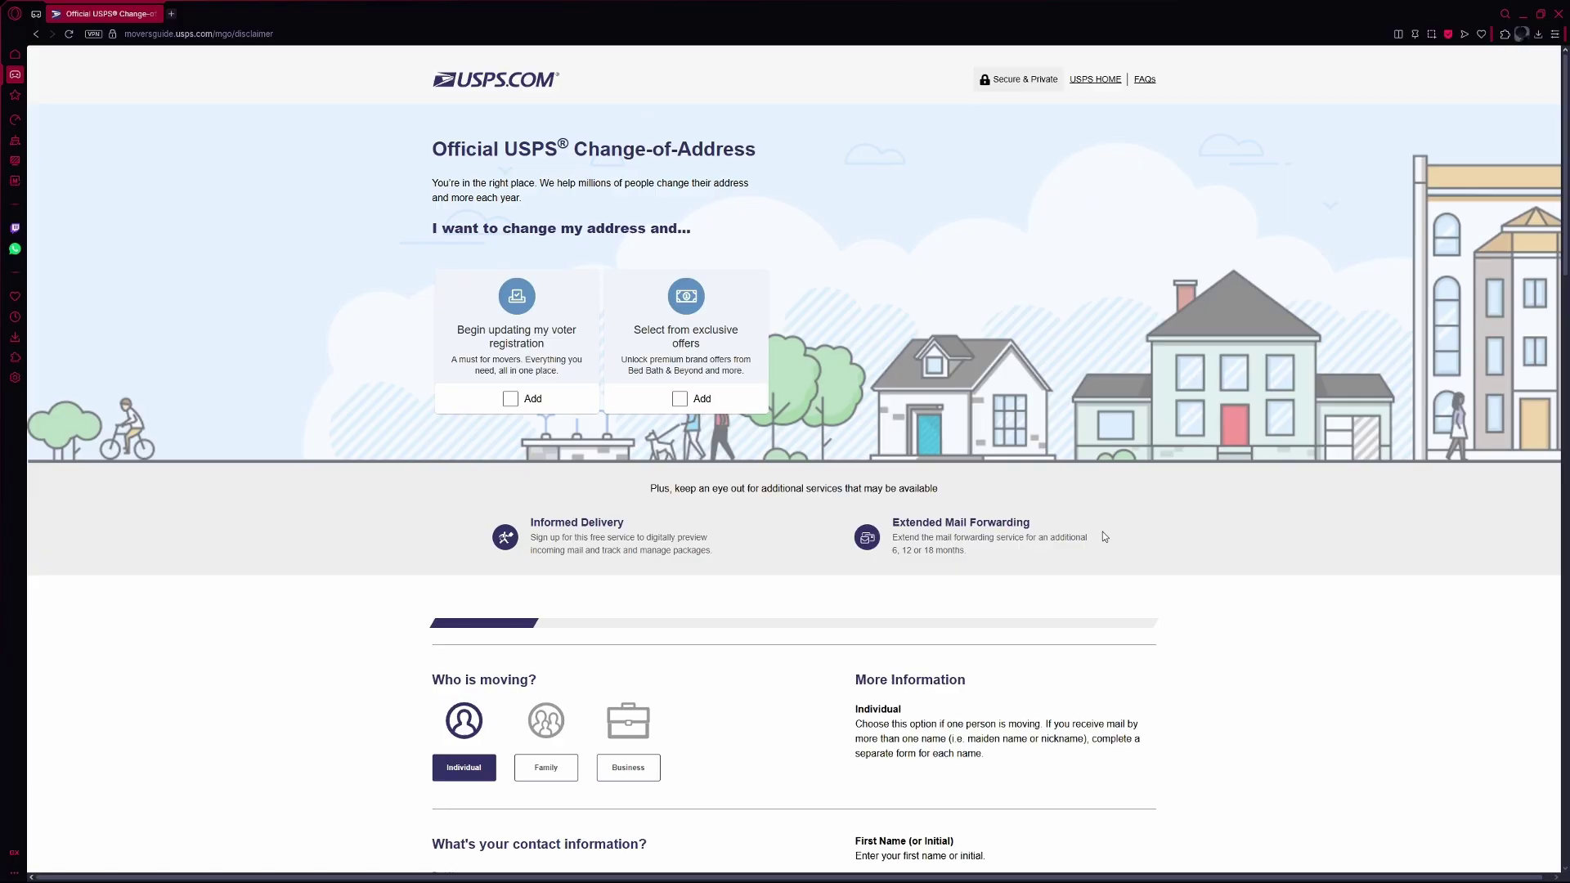